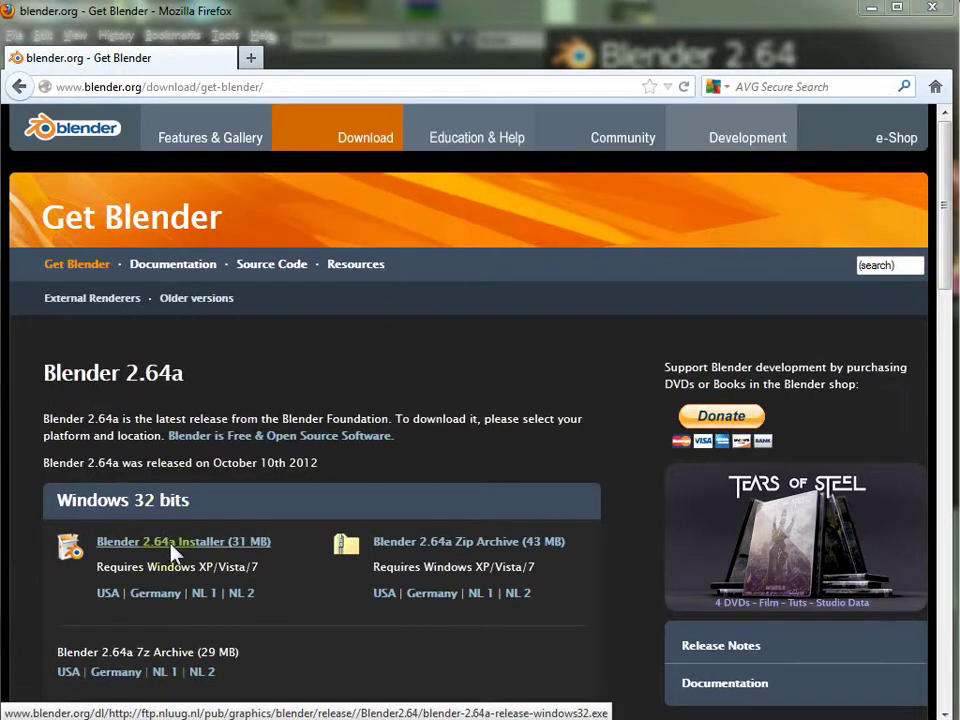
drag(949, 274, 943, 337)
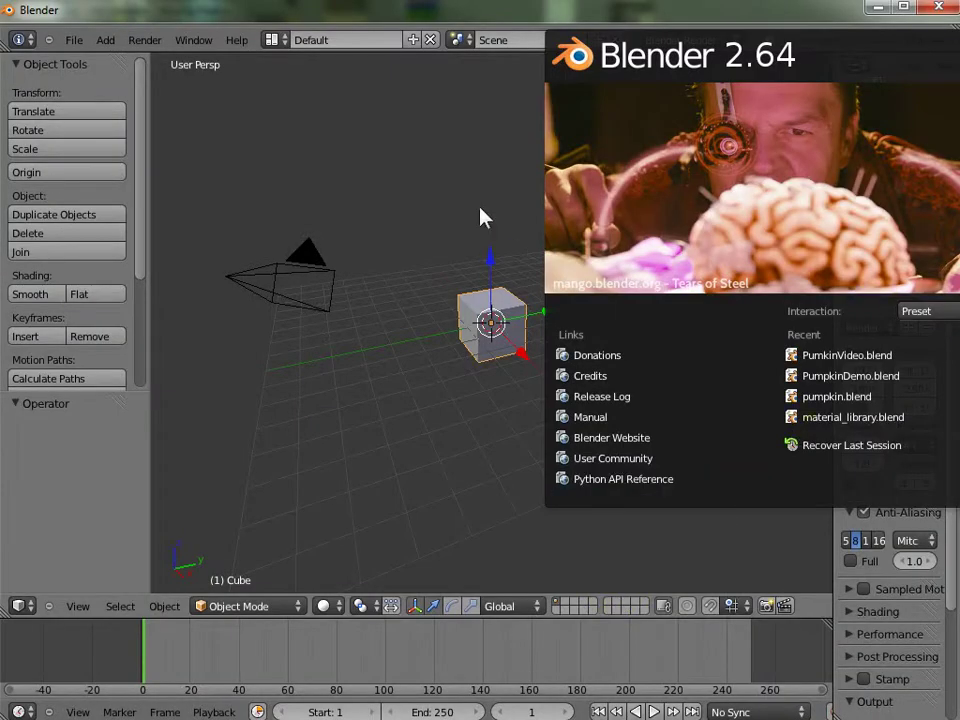
Step: Switch to Blender, dismiss the startup splash screen and delete the default cube
click(455, 117)
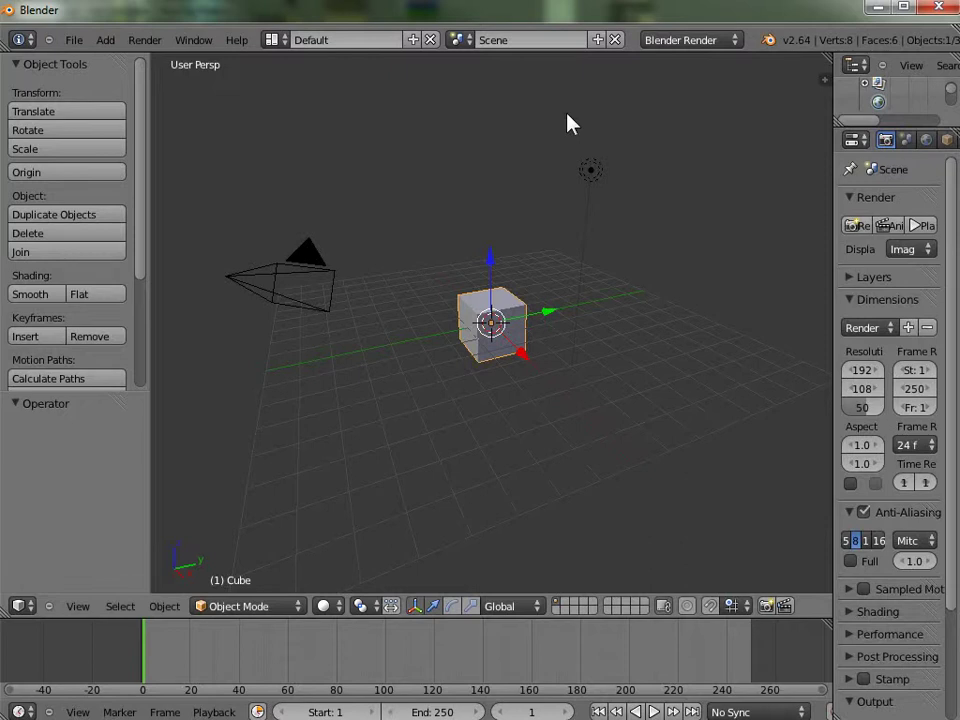
key(x)
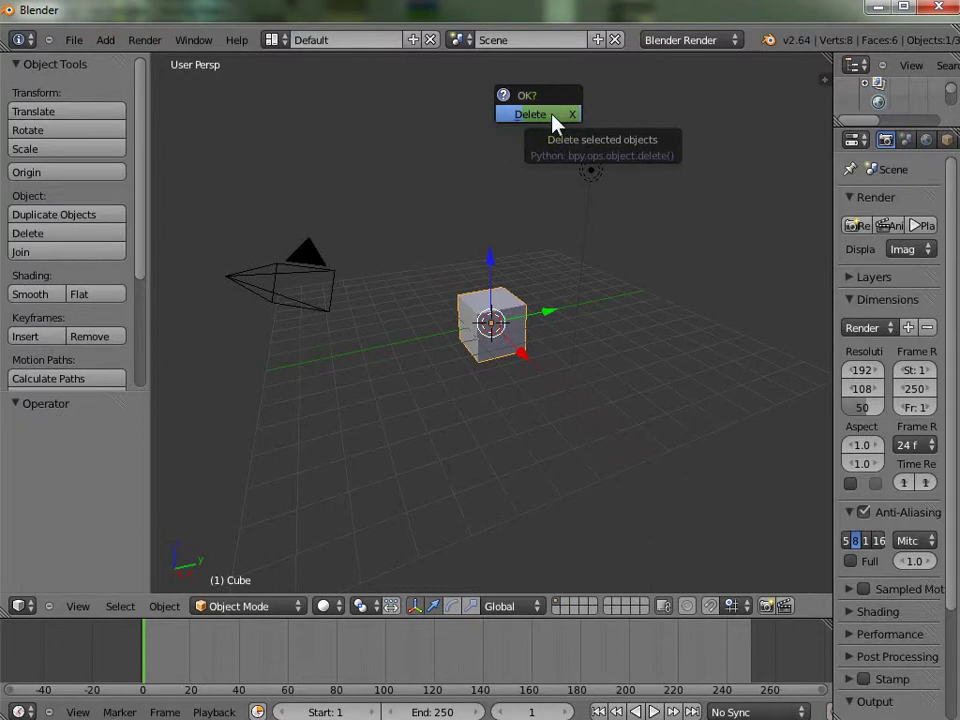
click(553, 117)
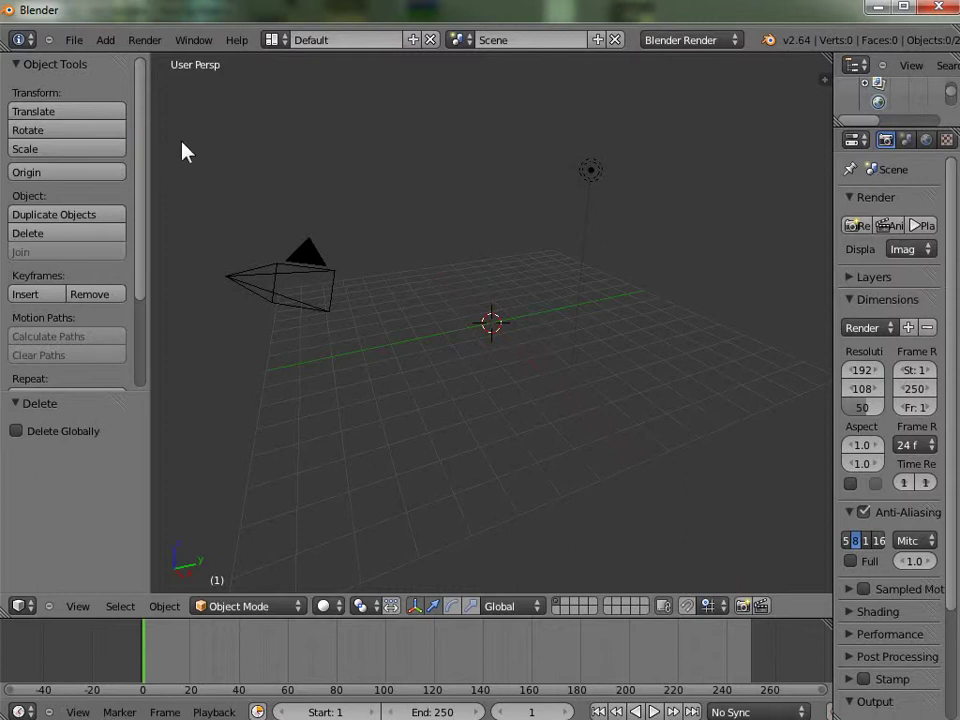
Step: Add a cone mesh at the 3D cursor in the scene
click(107, 44)
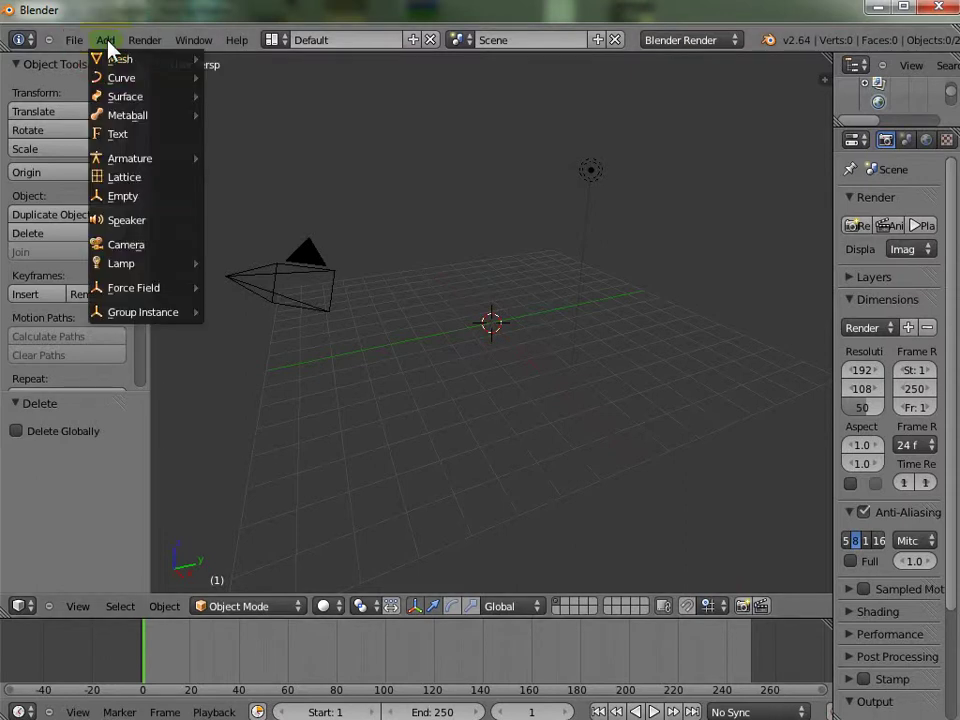
mouse_move(115, 58)
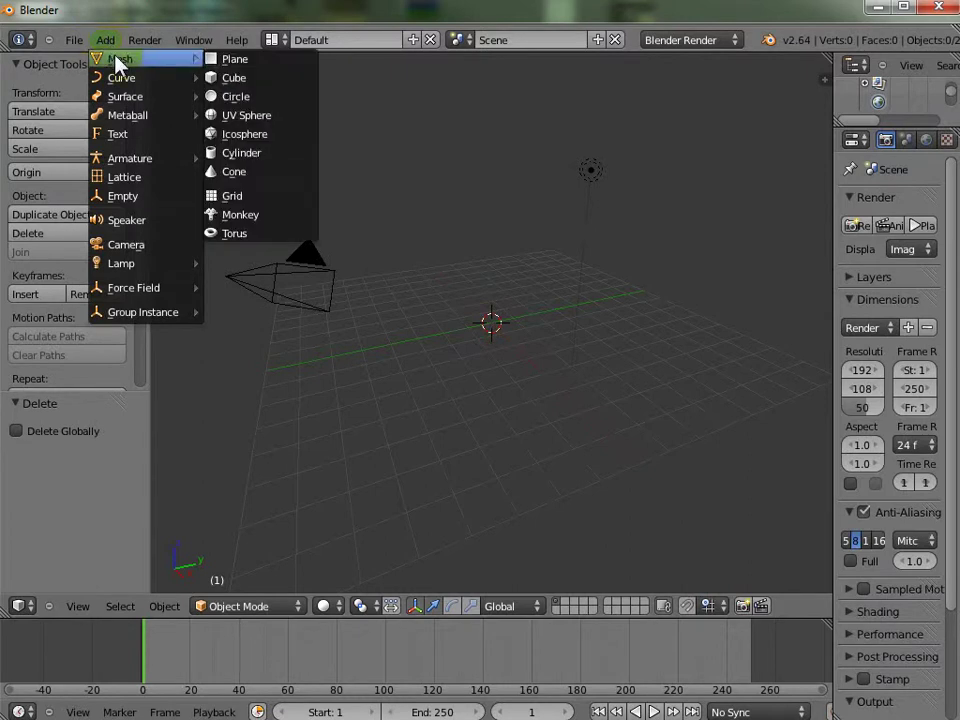
click(255, 171)
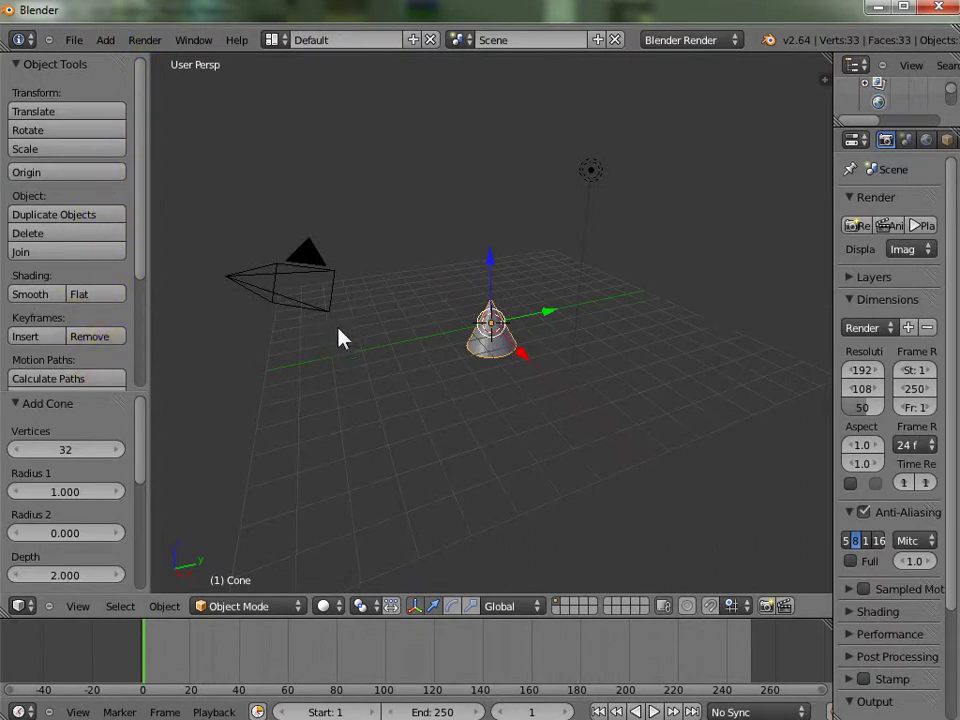
Step: Stretch the cone along the global Z axis by a factor of about 2.62
right_click(488, 322)
key(s)
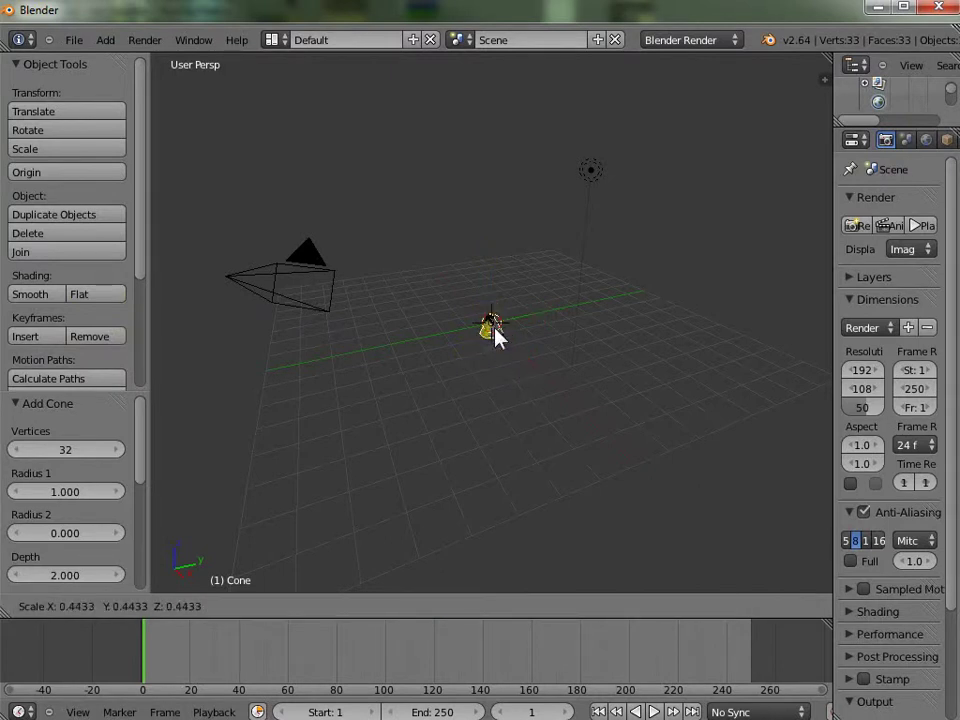
key(z)
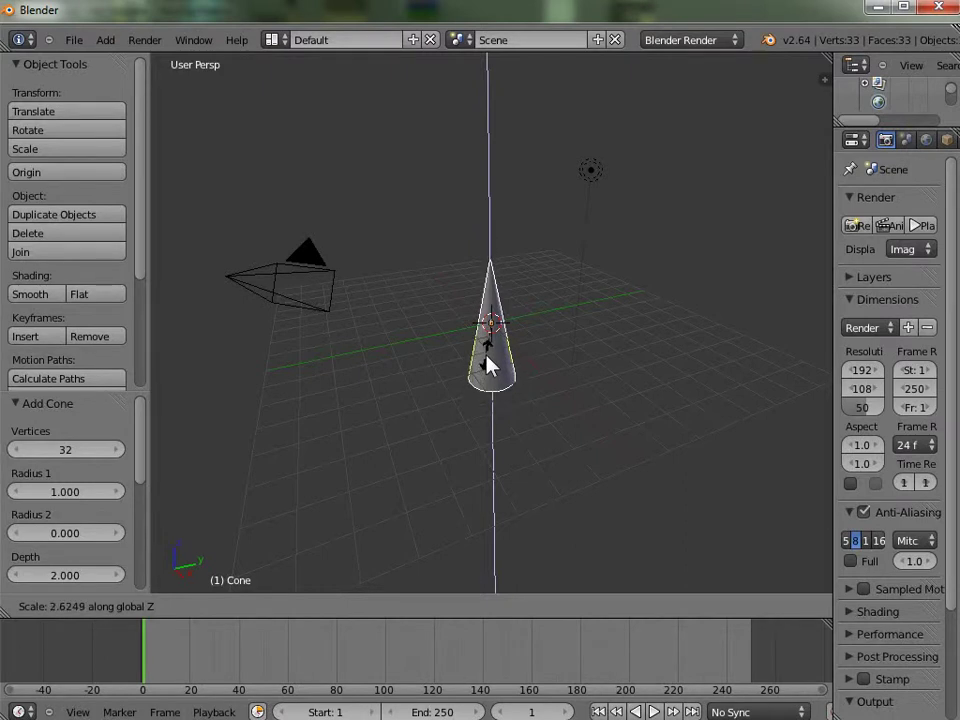
click(487, 365)
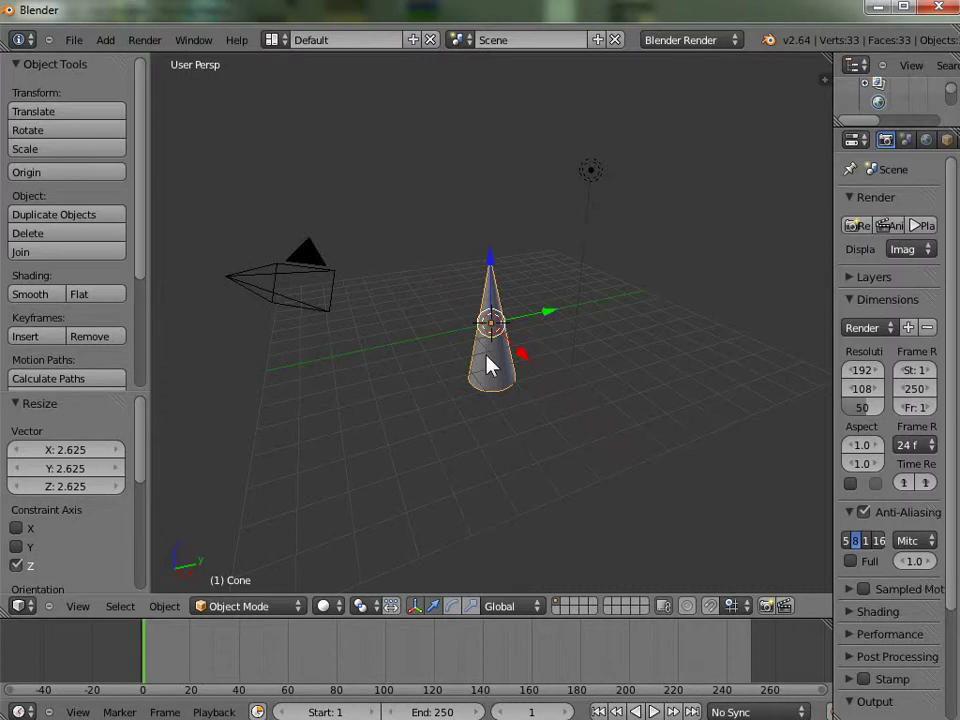
Step: In the front view, move the cone up about 2.75 units along the global Z axis so its base meets the grid floor
key(KP_1)
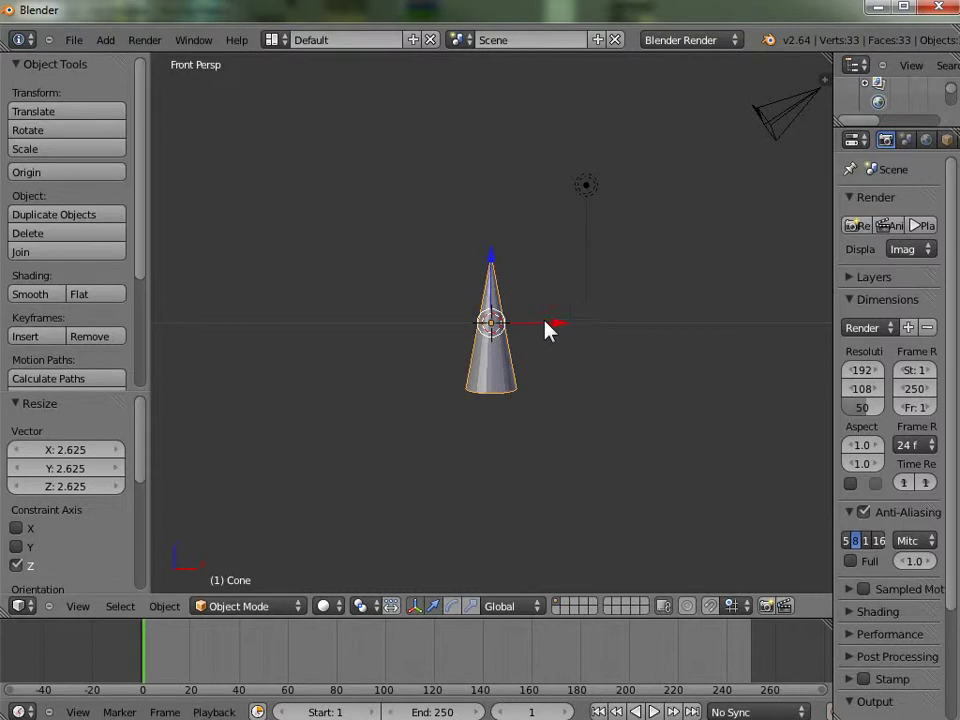
key(g)
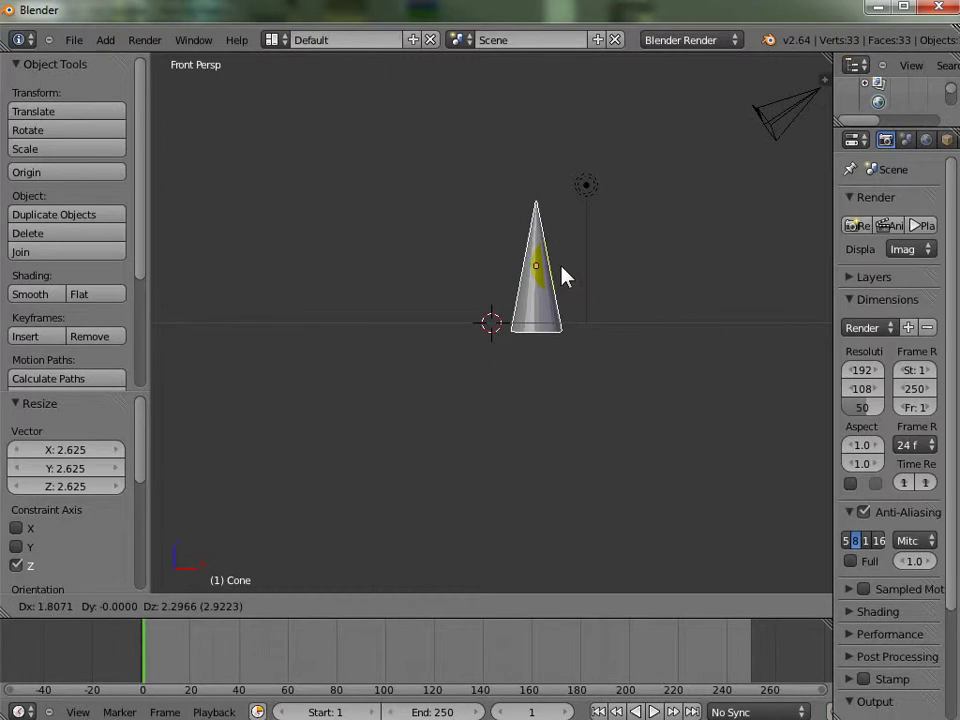
key(z)
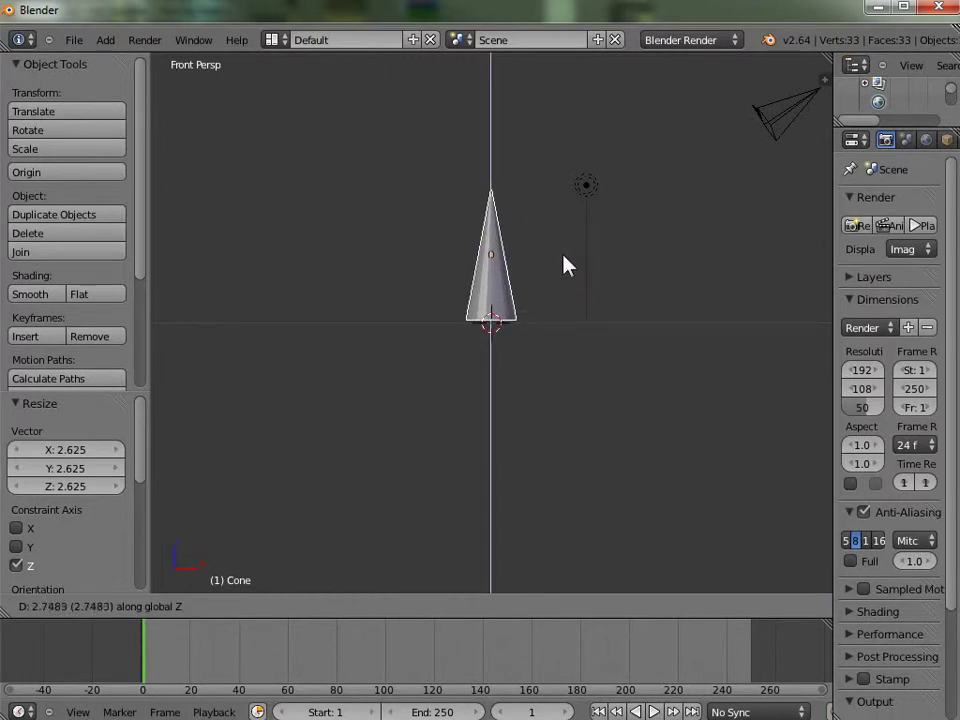
click(564, 264)
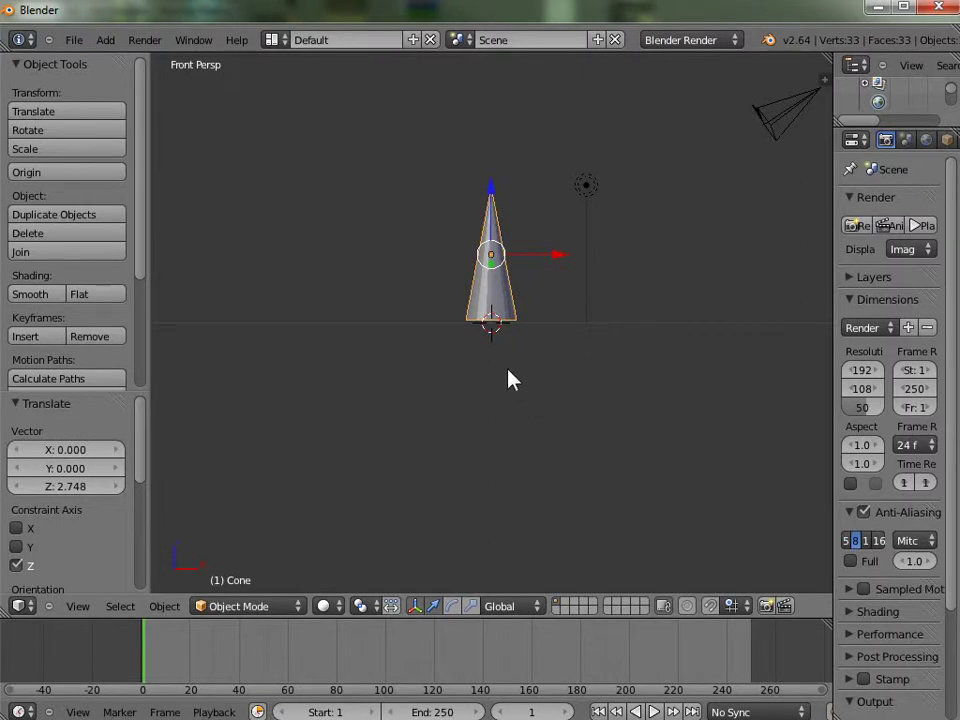
Step: Examine the cone and its base from several angles, comparing perspective with orthographic projection in the front view
middle_drag(551, 336, 528, 375)
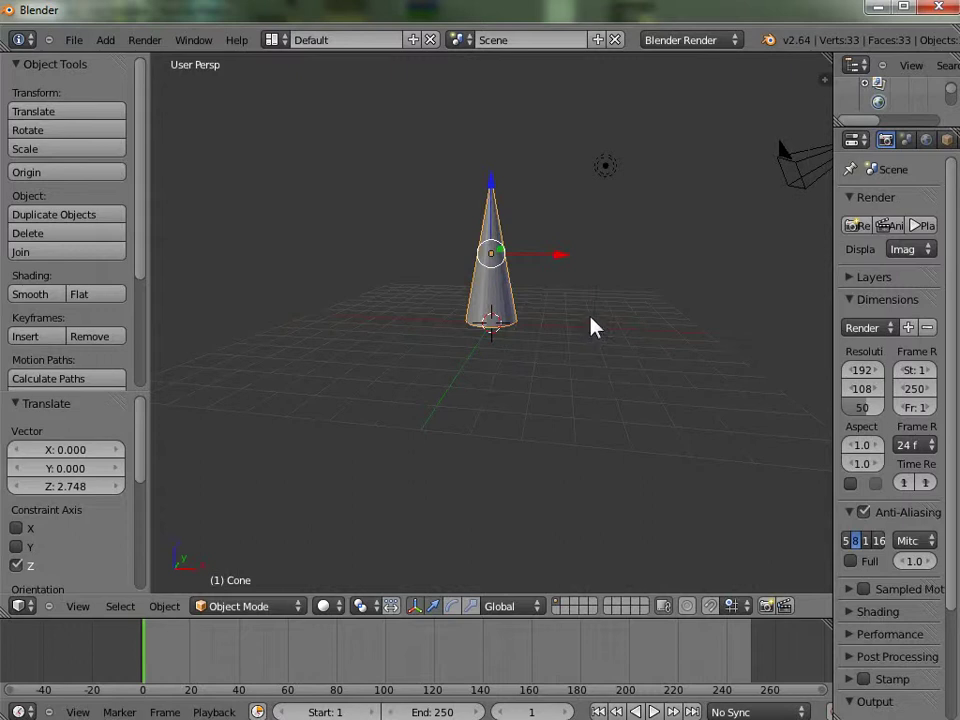
middle_drag(591, 326, 526, 357)
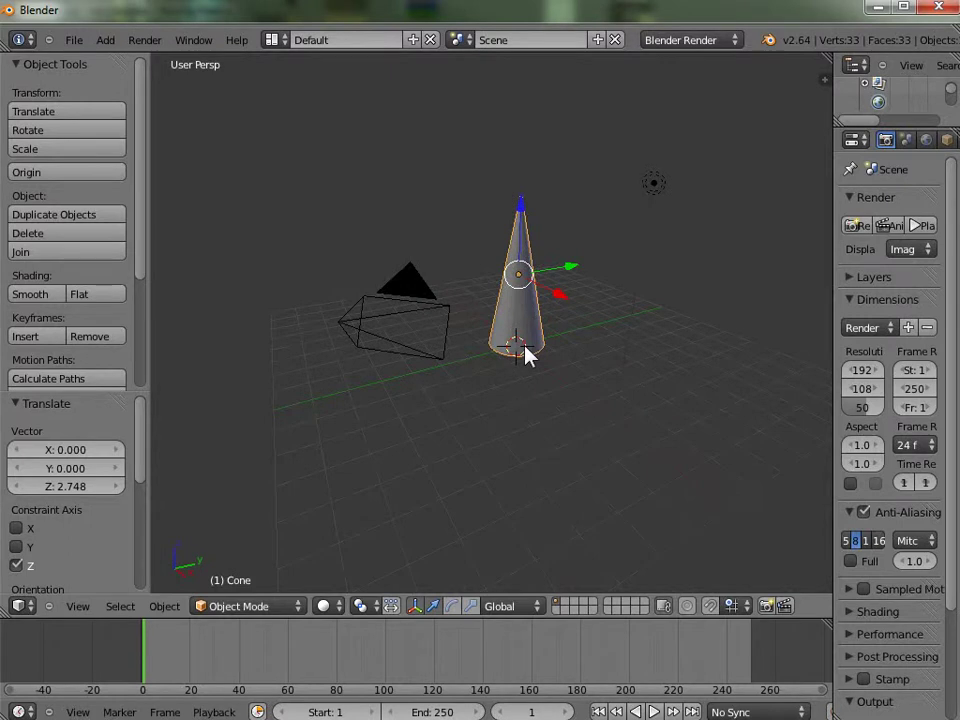
key(KP_1)
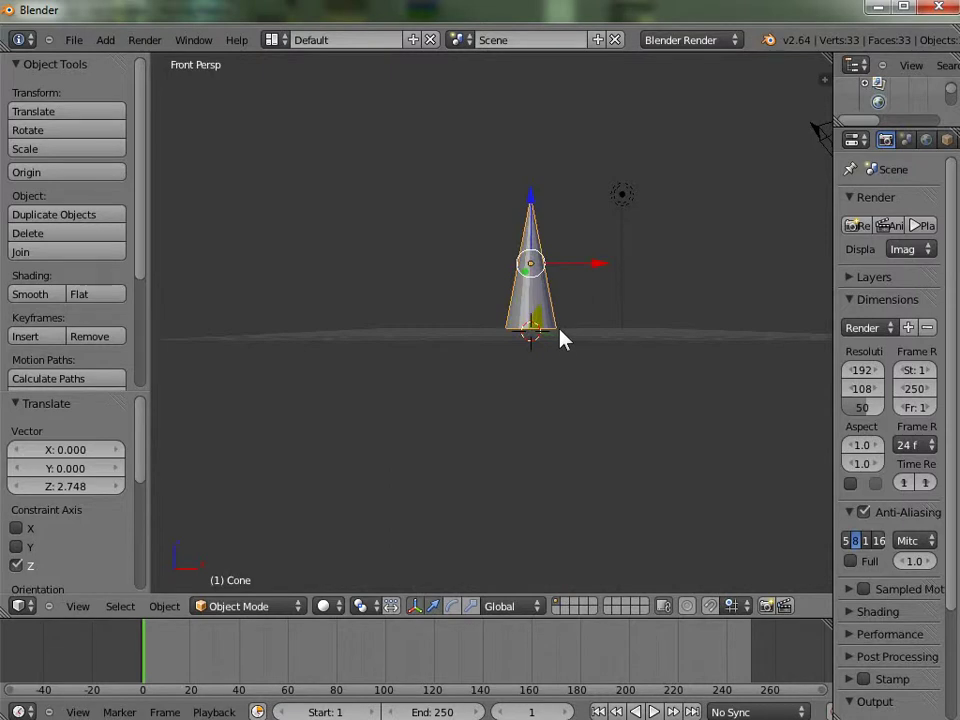
key(KP_5)
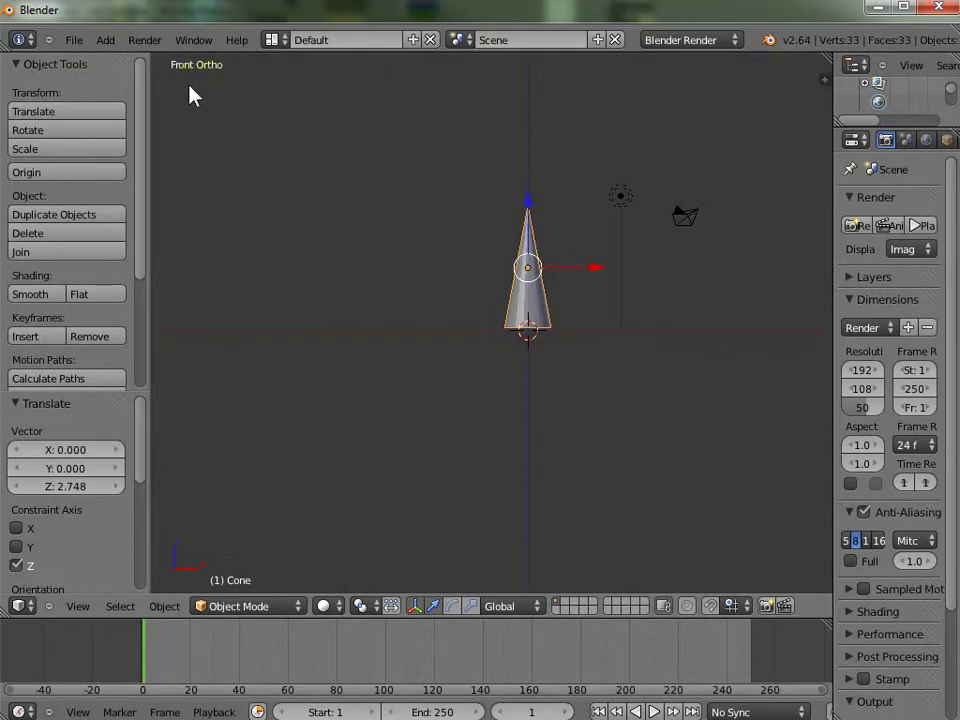
key(KP_5)
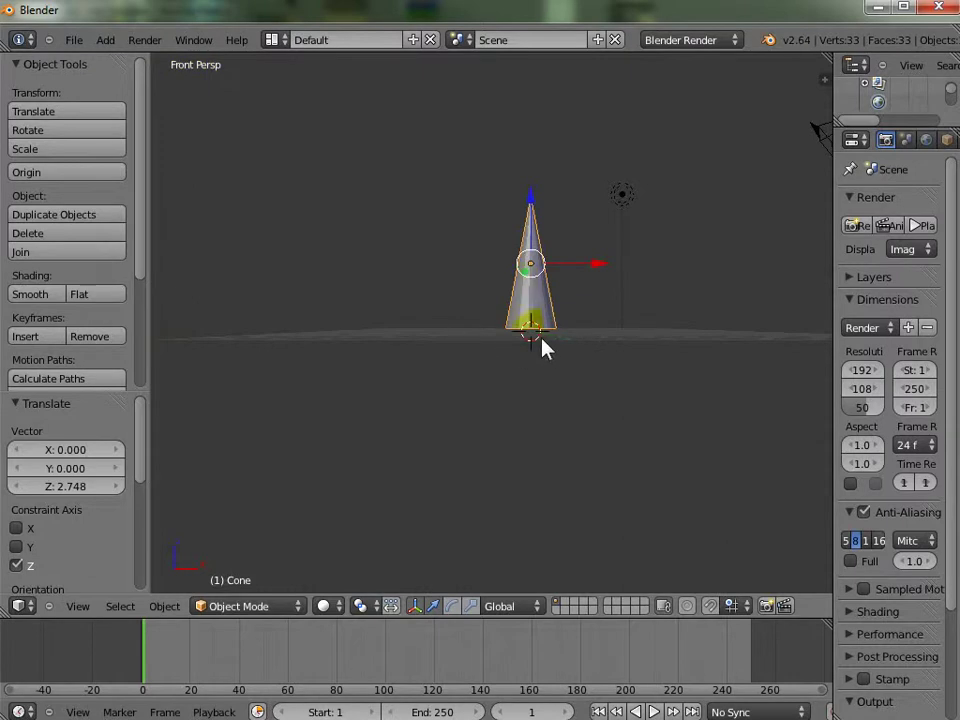
key(KP_5)
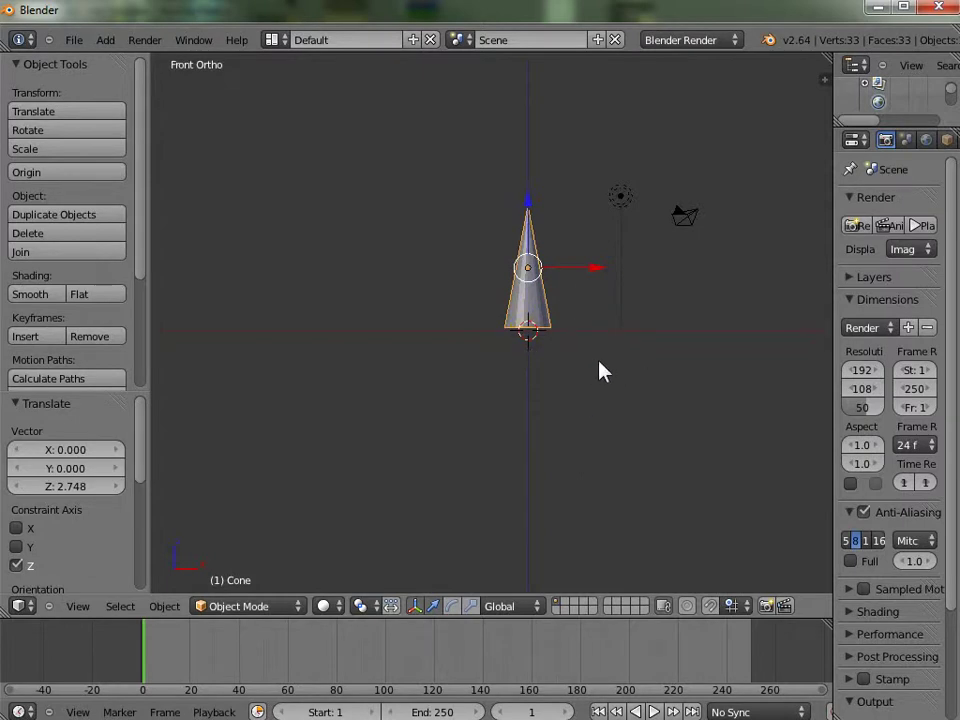
ctrl+middle_drag(575, 335, 517, 396)
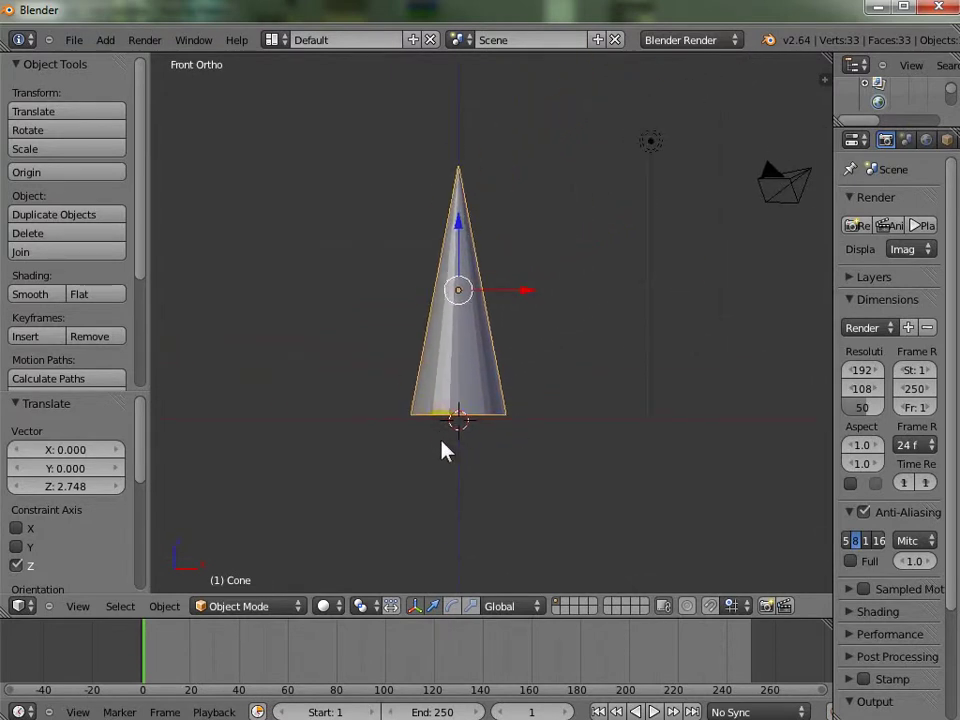
middle_drag(502, 463, 704, 422)
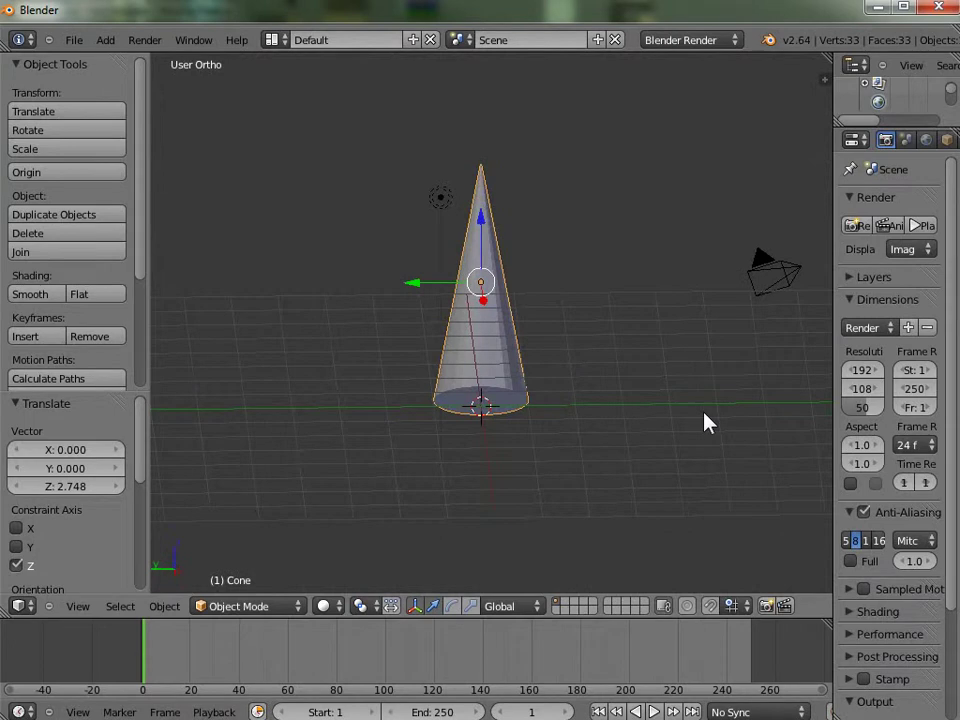
click(476, 403)
mouse_move(495, 345)
mouse_down()
mouse_move(488, 330)
mouse_move(476, 336)
mouse_move(500, 318)
mouse_up()
drag(530, 404, 441, 404)
middle_drag(609, 409, 547, 446)
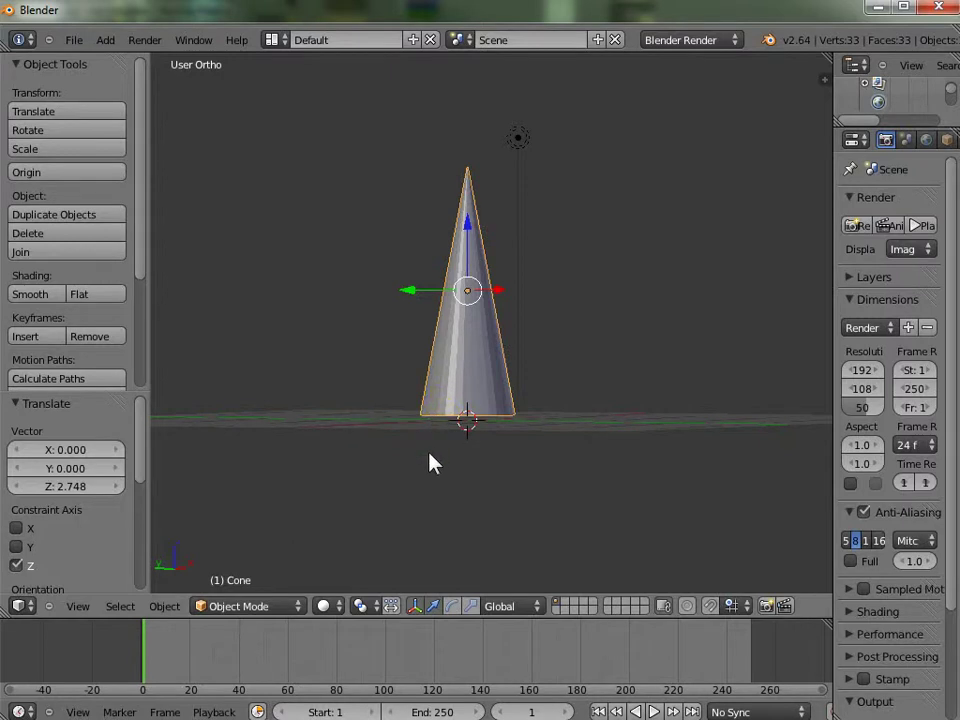
Step: Enter Edit Mode on the cone and toggle the selection of all its vertices, leaving none selected
key(Tab)
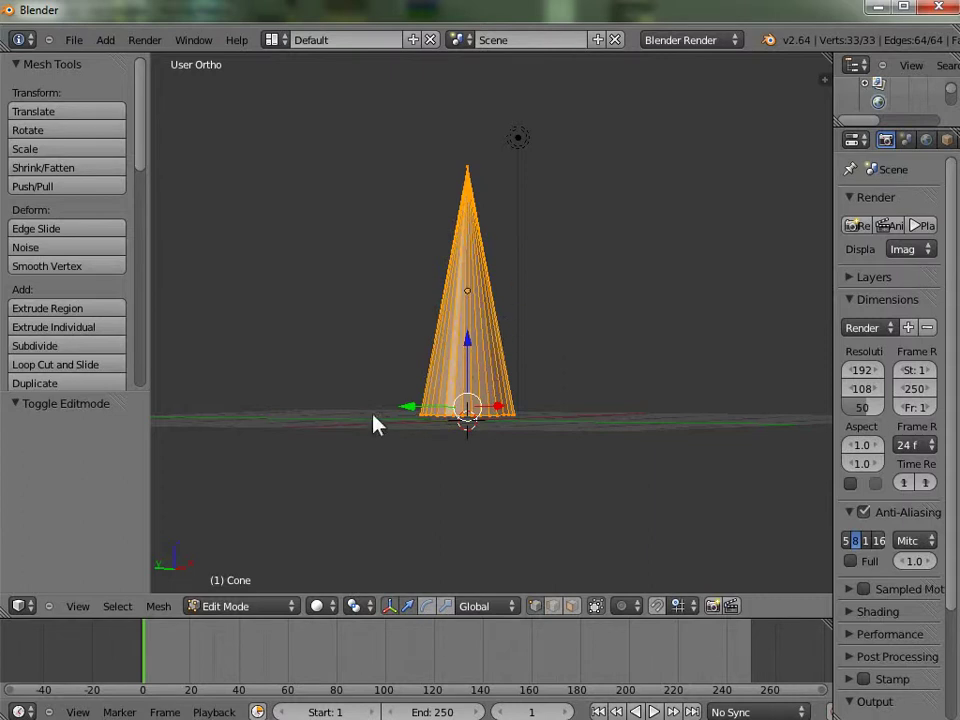
key(a)
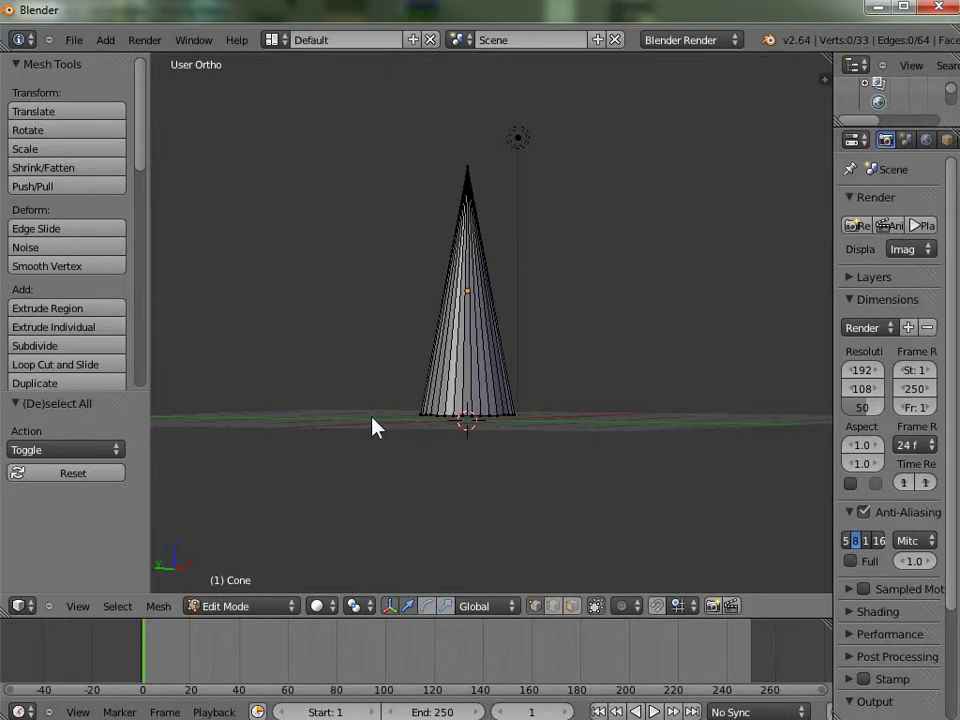
key(a)
key(a)
key(a)
key(a)
key(a)
key(a)
Step: Select several single vertices one after another along the rim of the cone's base
scroll(450, 463, up, 6)
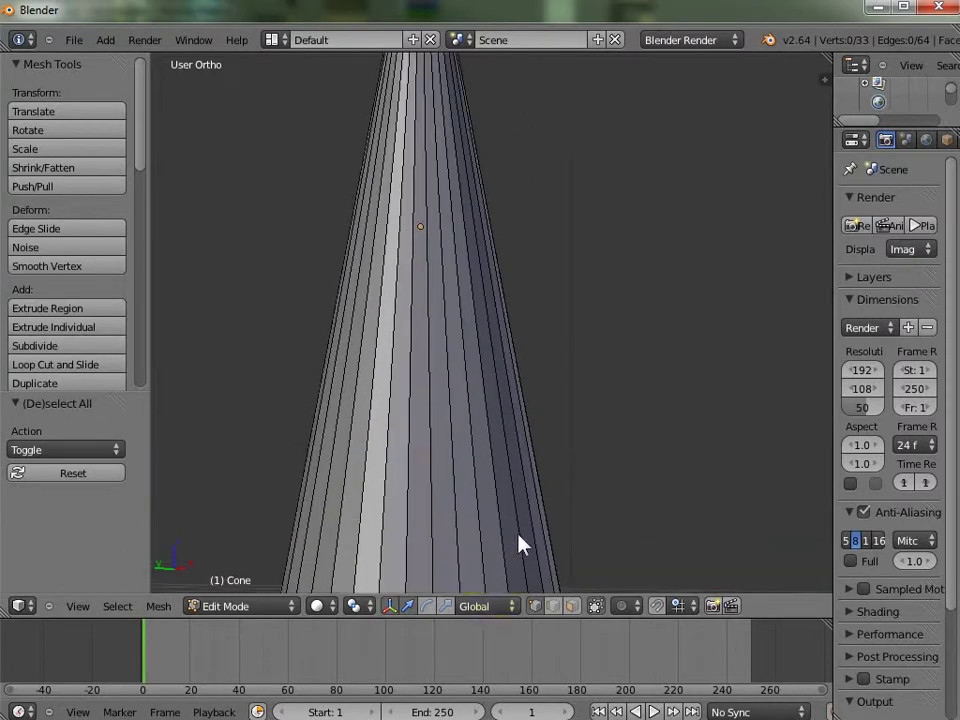
middle_drag(521, 546, 521, 435)
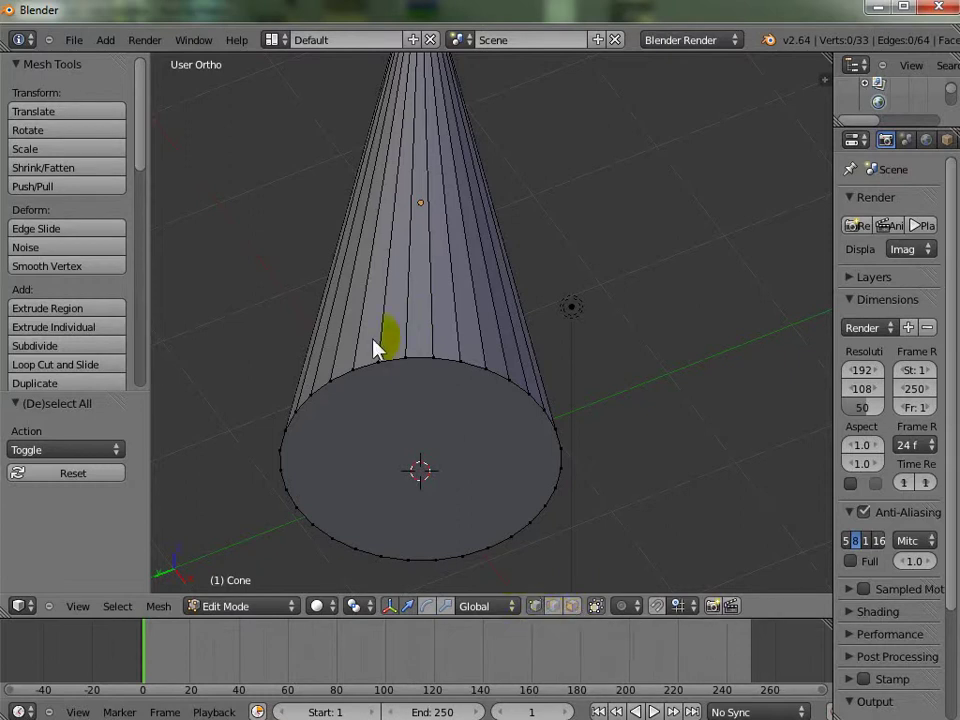
right_click(431, 366)
right_click(463, 368)
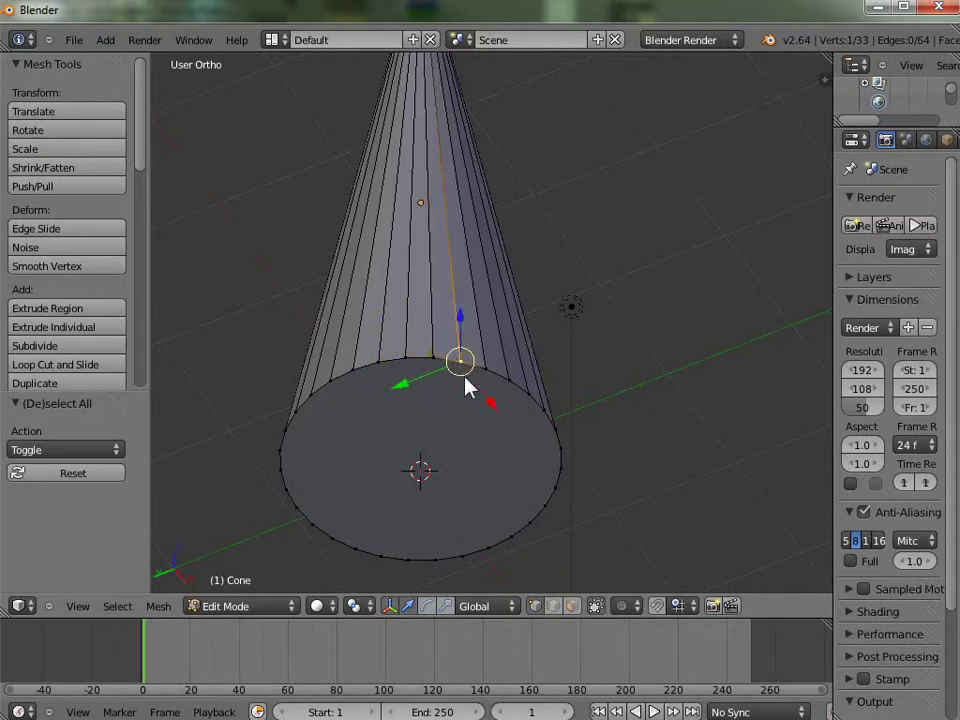
right_click(488, 372)
right_click(433, 368)
right_click(408, 360)
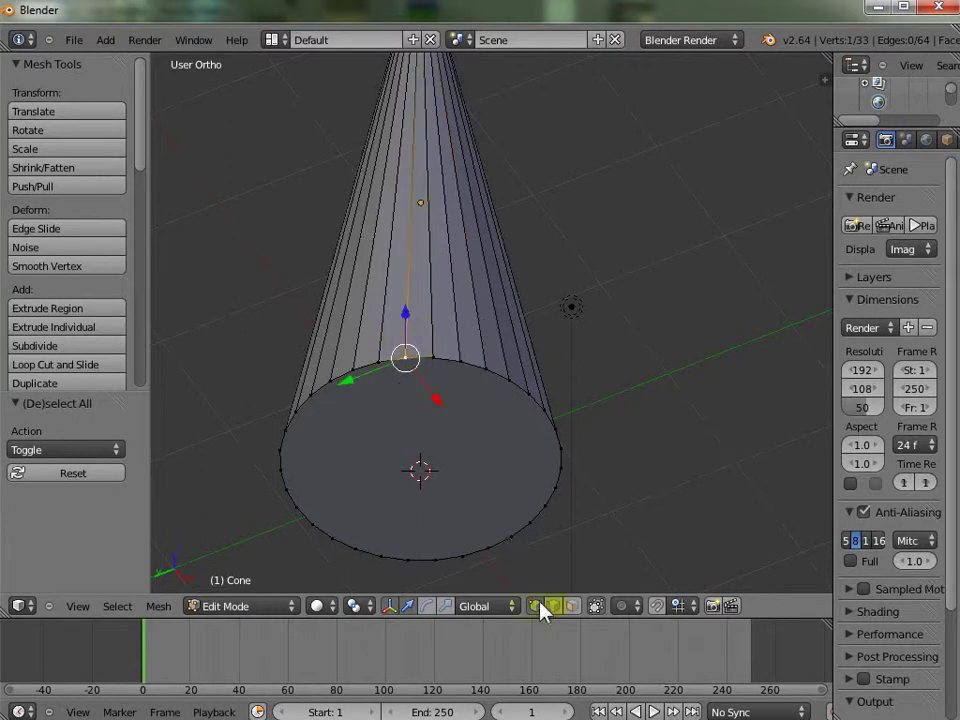
Step: Switch to face selection and select individual side faces and the circular base face of the cone
click(574, 607)
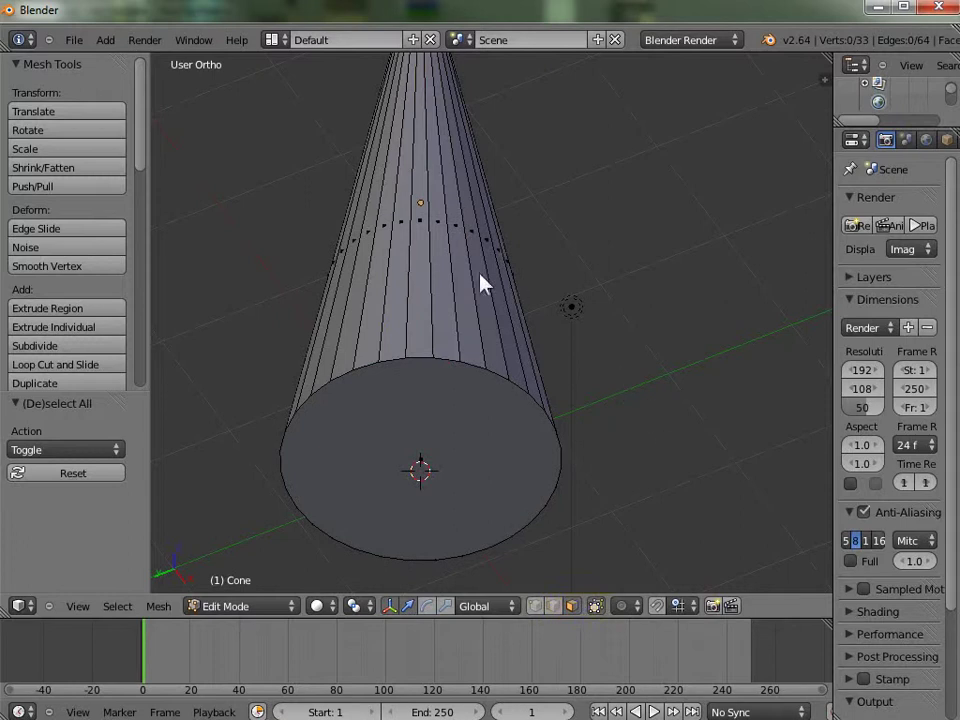
right_click(445, 305)
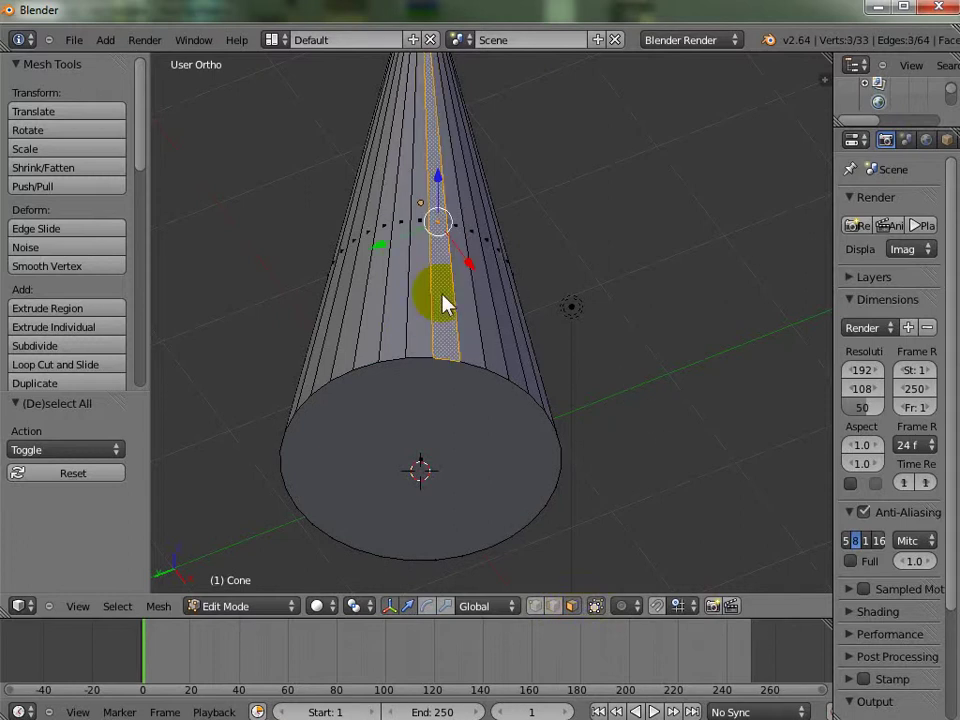
right_click(421, 358)
right_click(400, 362)
right_click(424, 403)
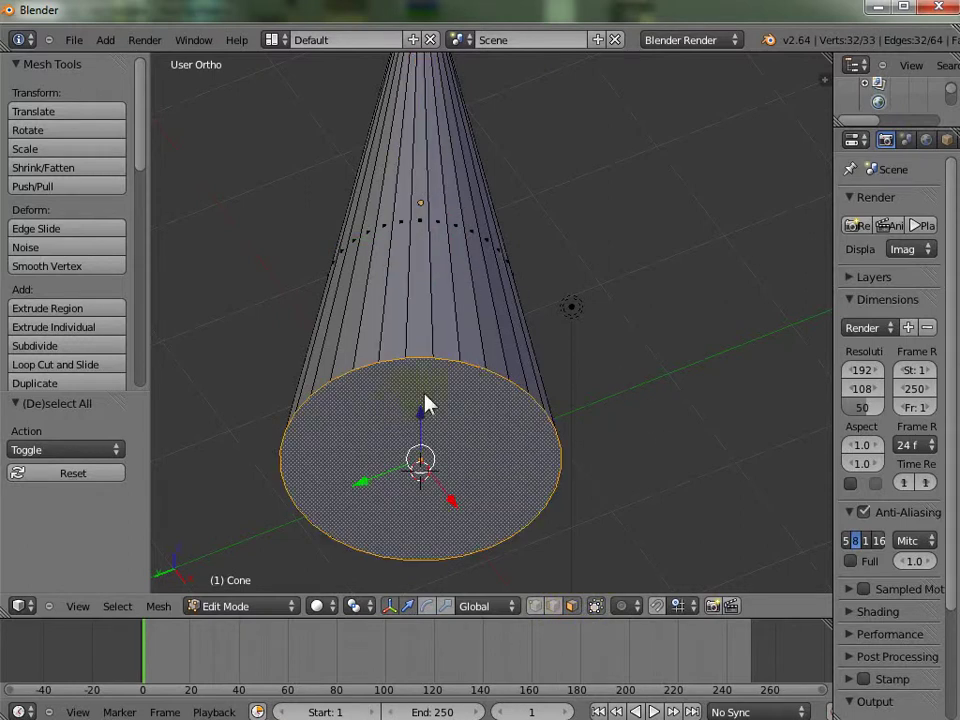
right_click(500, 363)
Step: Switch to edge selection, select single side and base-rim edges of the cone one after another, and return to vertex selection
shift+click(553, 607)
shift+click(534, 607)
right_click(432, 340)
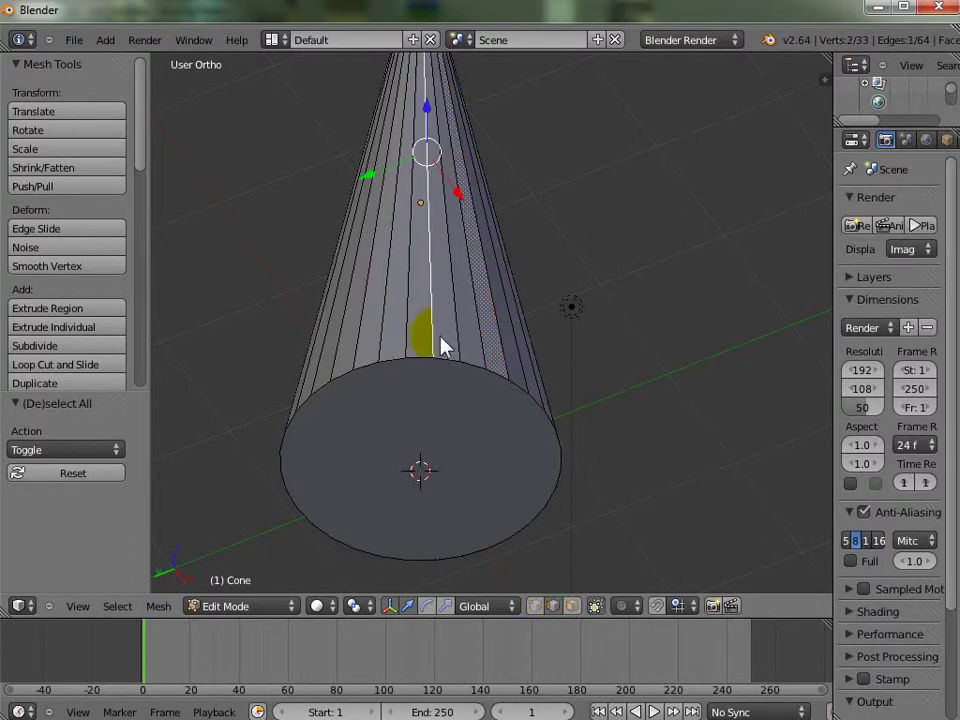
right_click(455, 364)
right_click(461, 370)
right_click(486, 378)
right_click(505, 384)
right_click(524, 400)
right_click(553, 449)
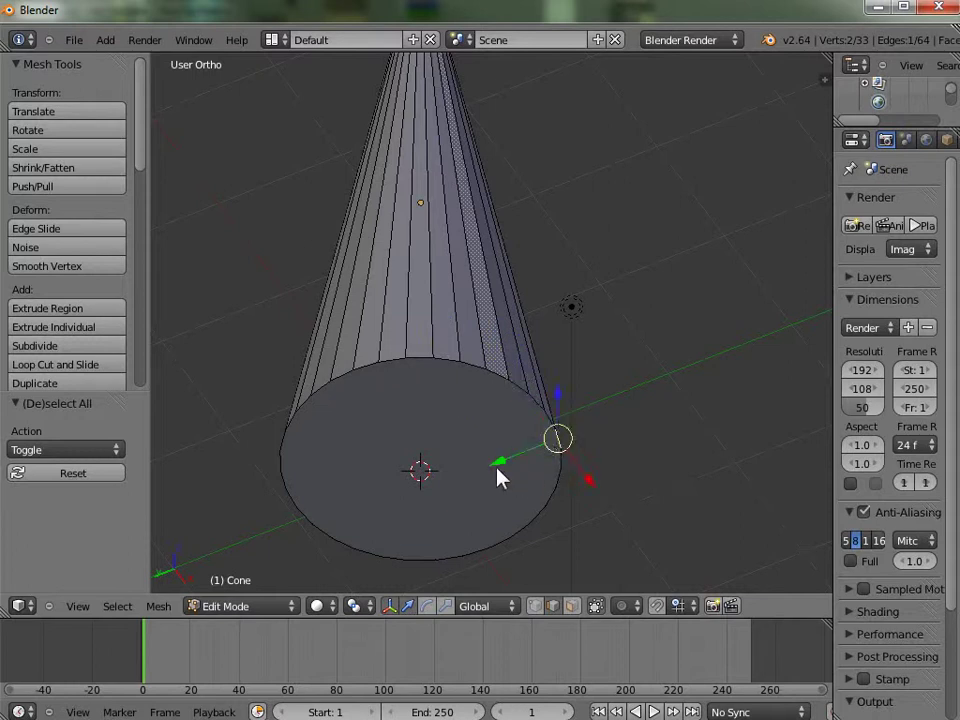
click(536, 608)
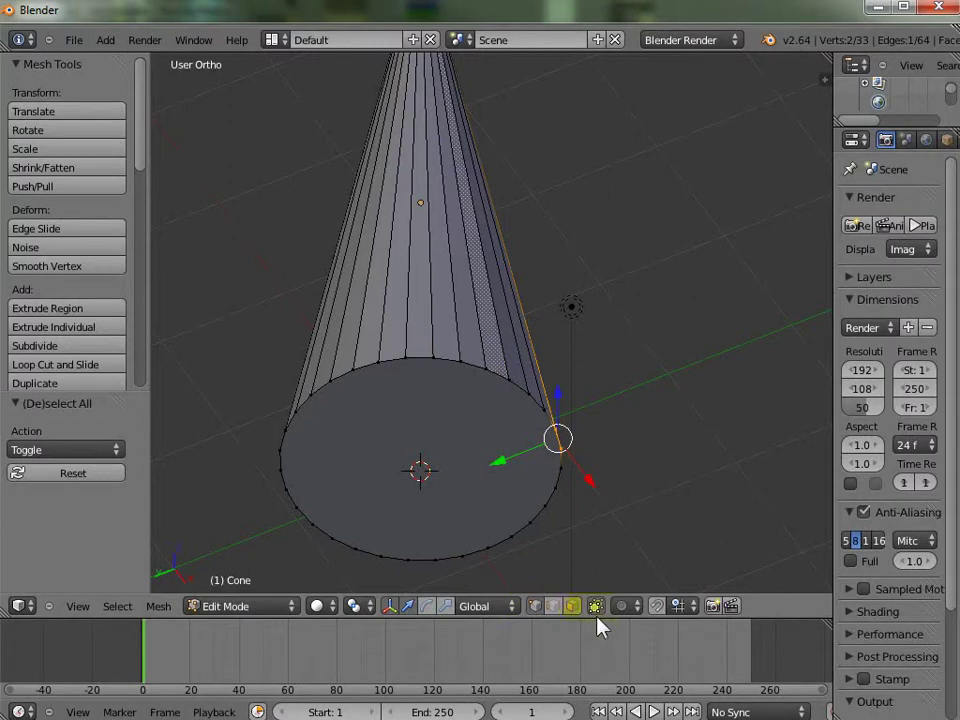
Step: Clear the current selection and box-select all rim vertices of the cone's base
key(a)
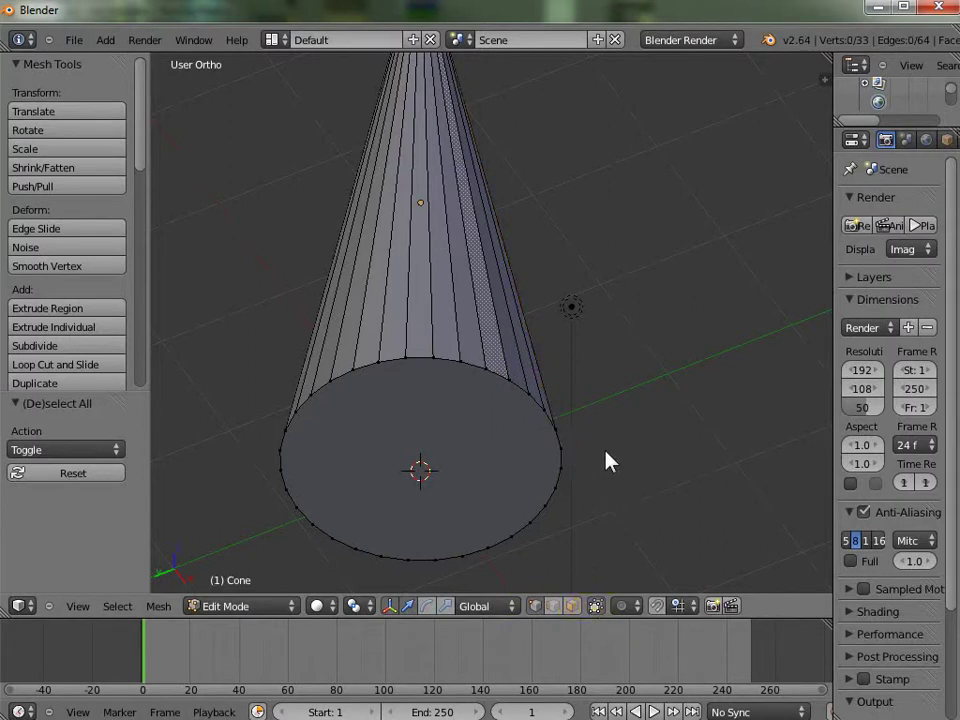
middle_drag(603, 456, 572, 472)
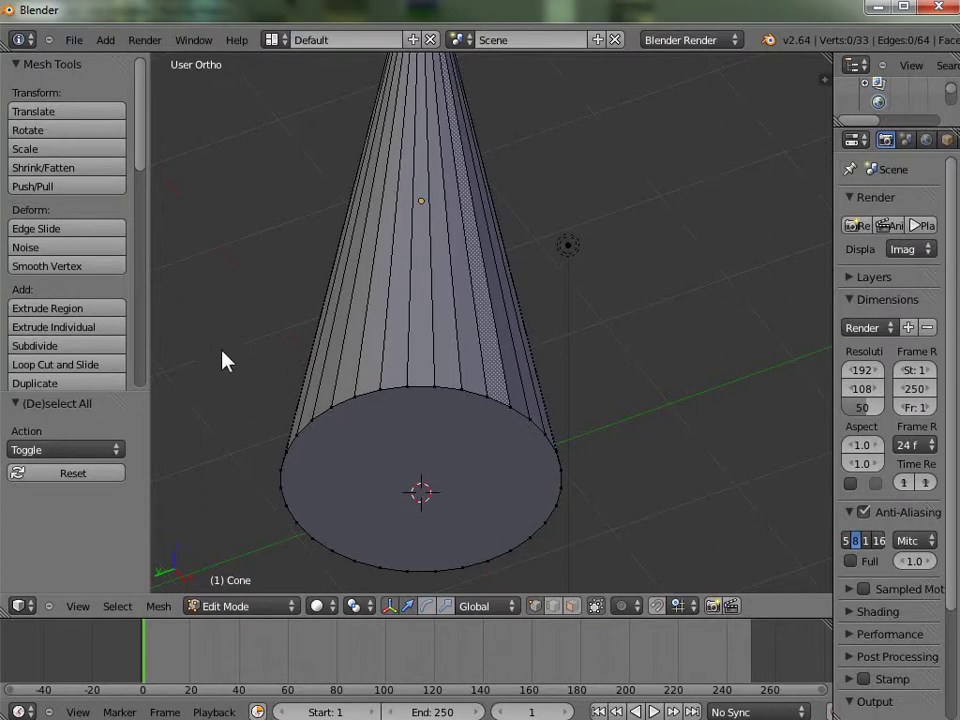
key(b)
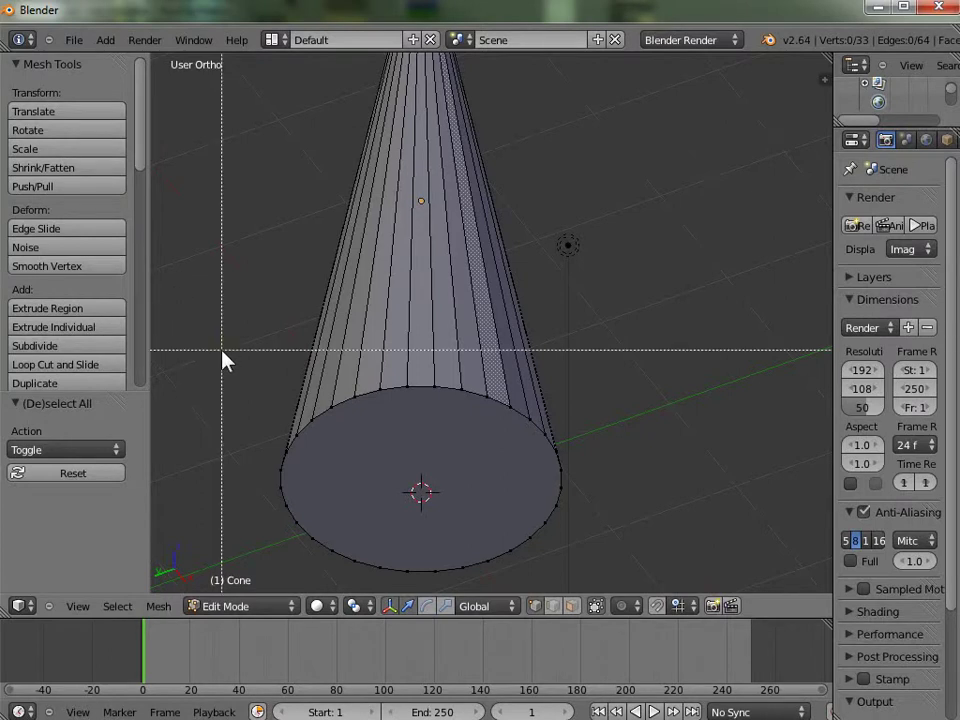
drag(222, 350, 597, 582)
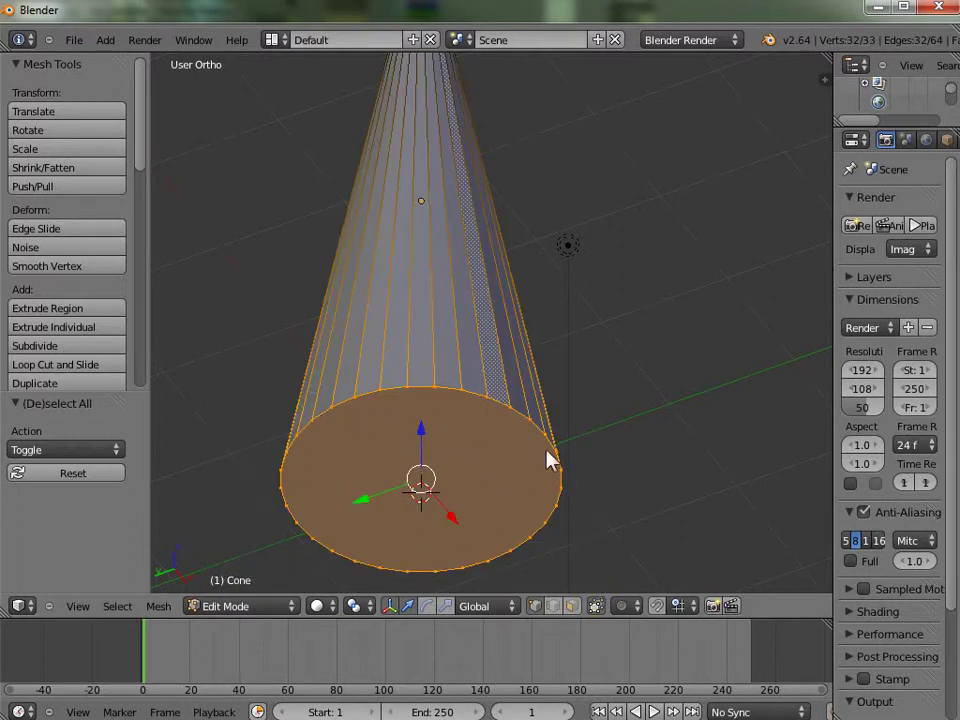
Step: Extrude the cone's selected base face downward by about 0.085 units
middle_drag(593, 302, 608, 459)
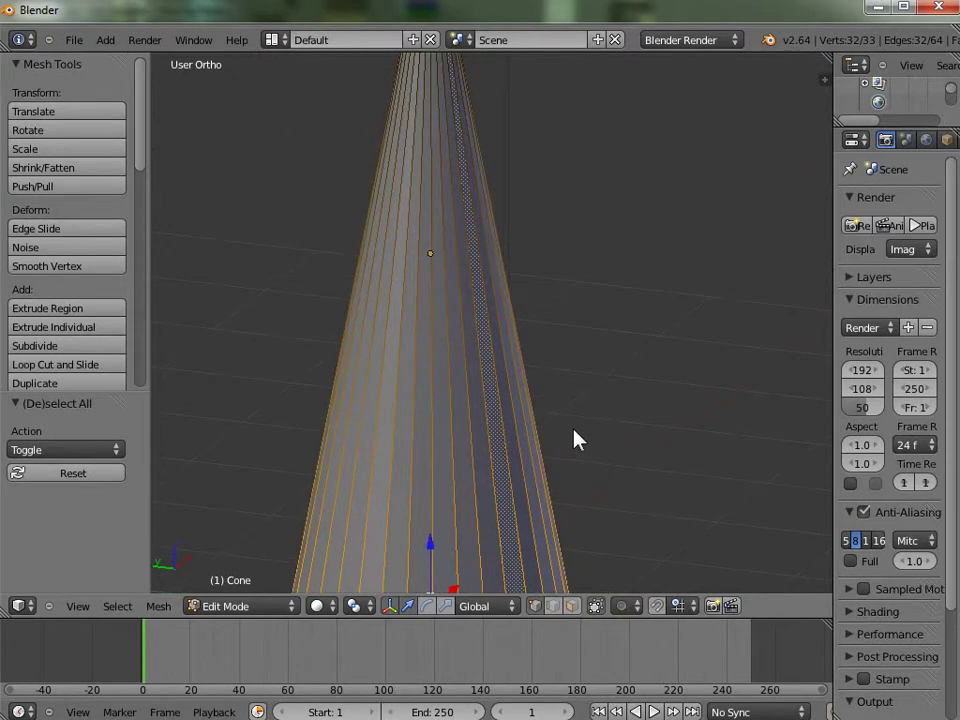
scroll(566, 422, down, 2)
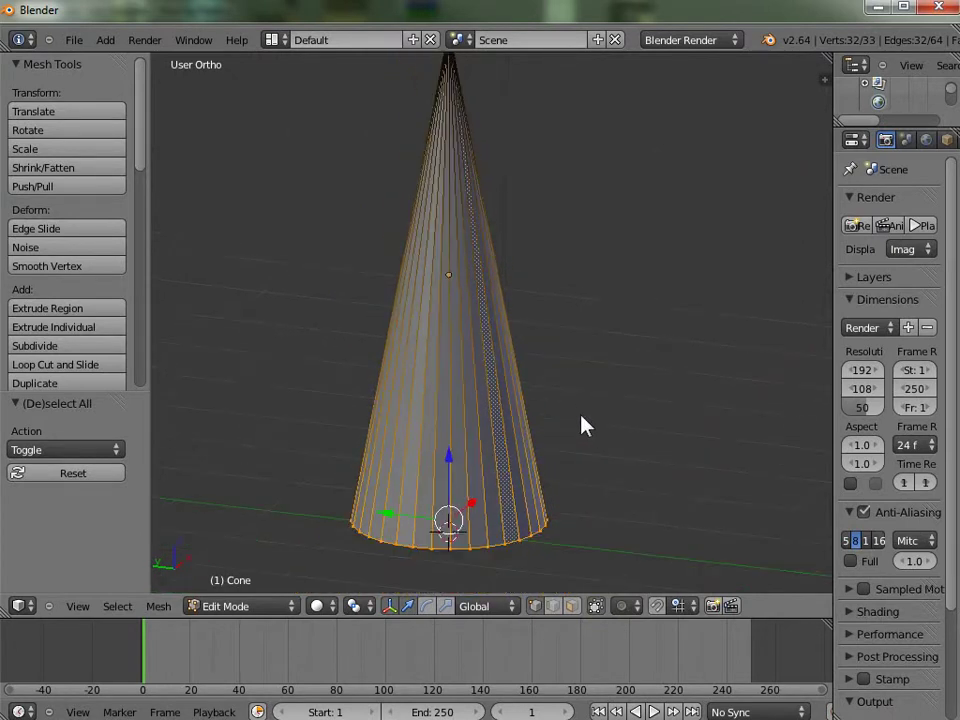
middle_drag(585, 525, 603, 320)
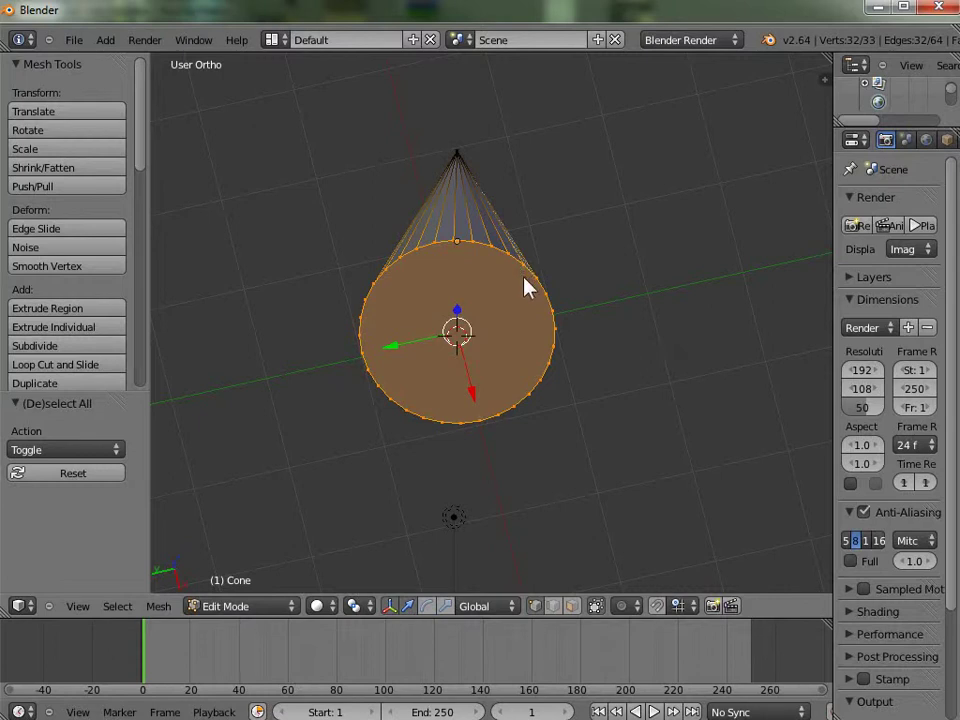
middle_drag(653, 332, 652, 464)
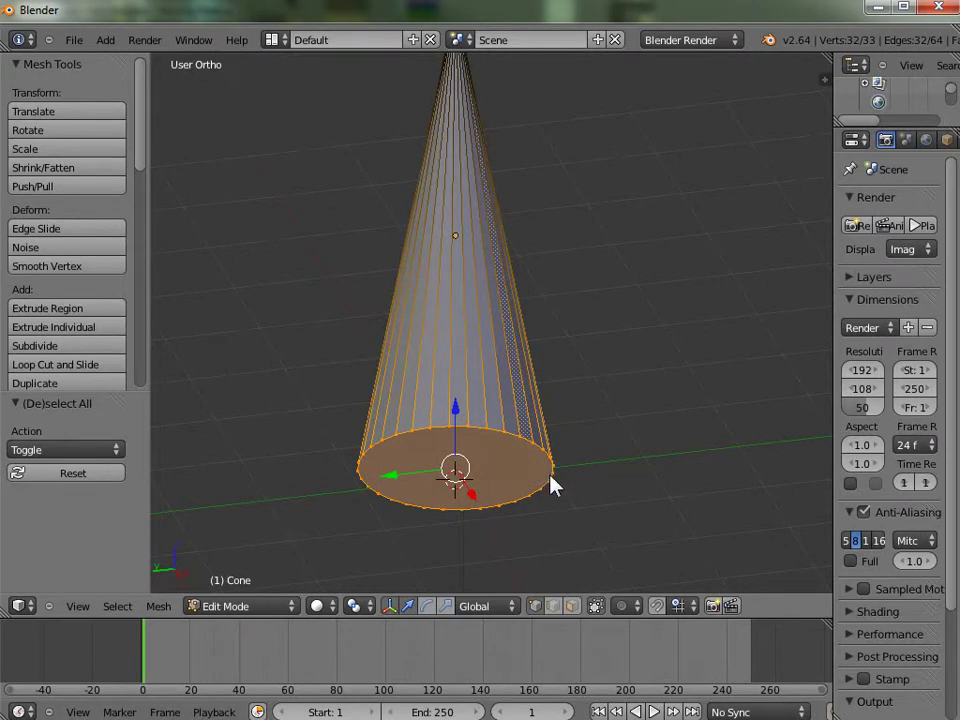
key(e)
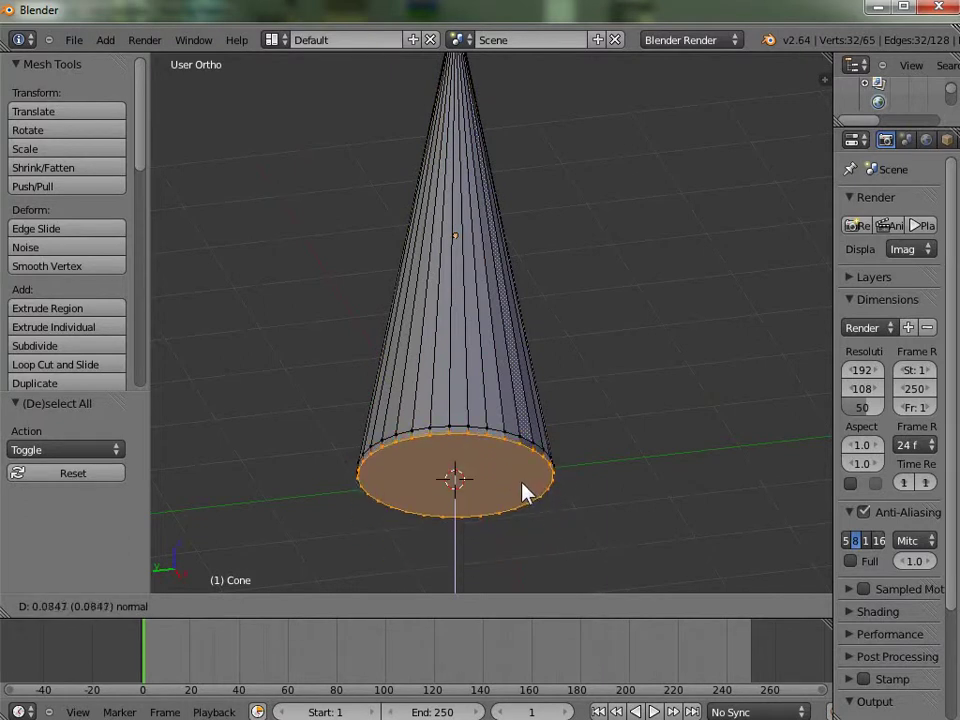
click(523, 492)
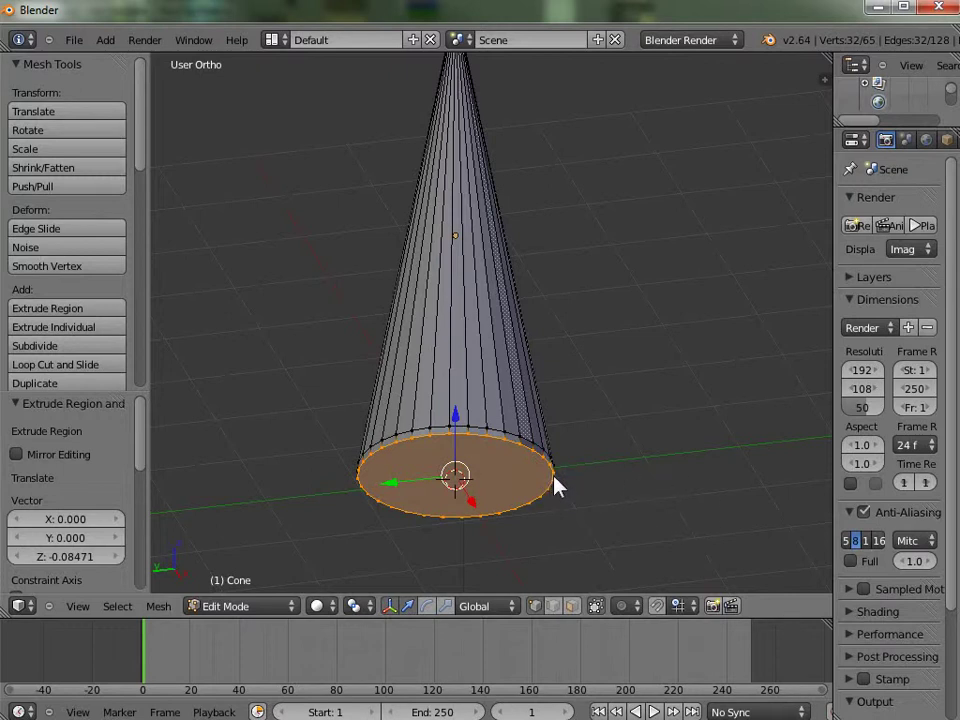
Step: Scale the extruded base outward by a factor of about 3.03 to form a wide flat brim around the cone
key(s)
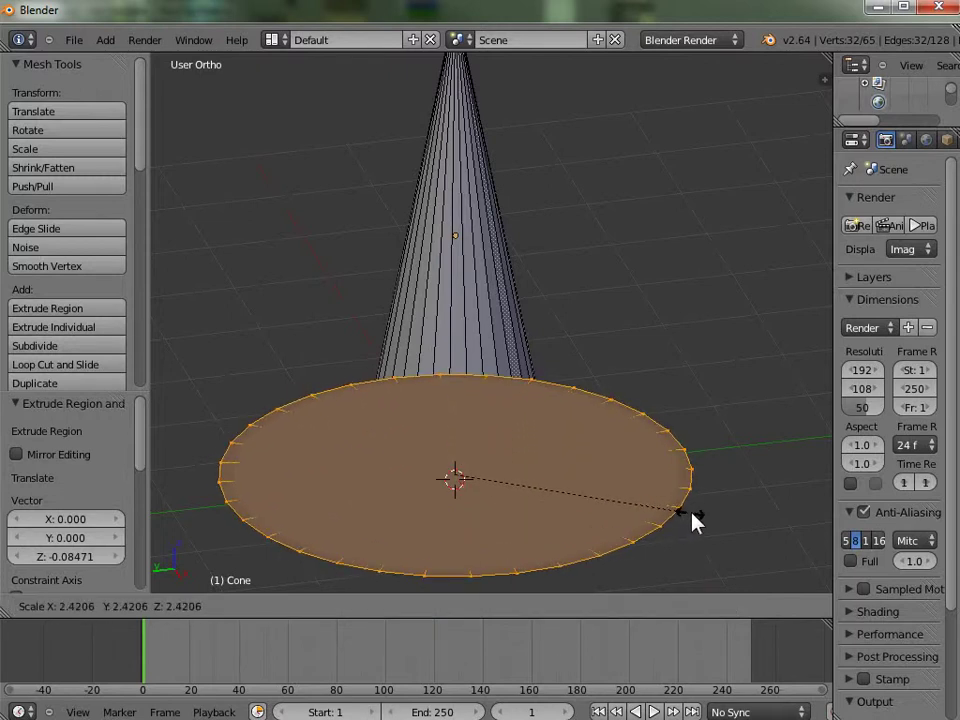
mouse_move(725, 515)
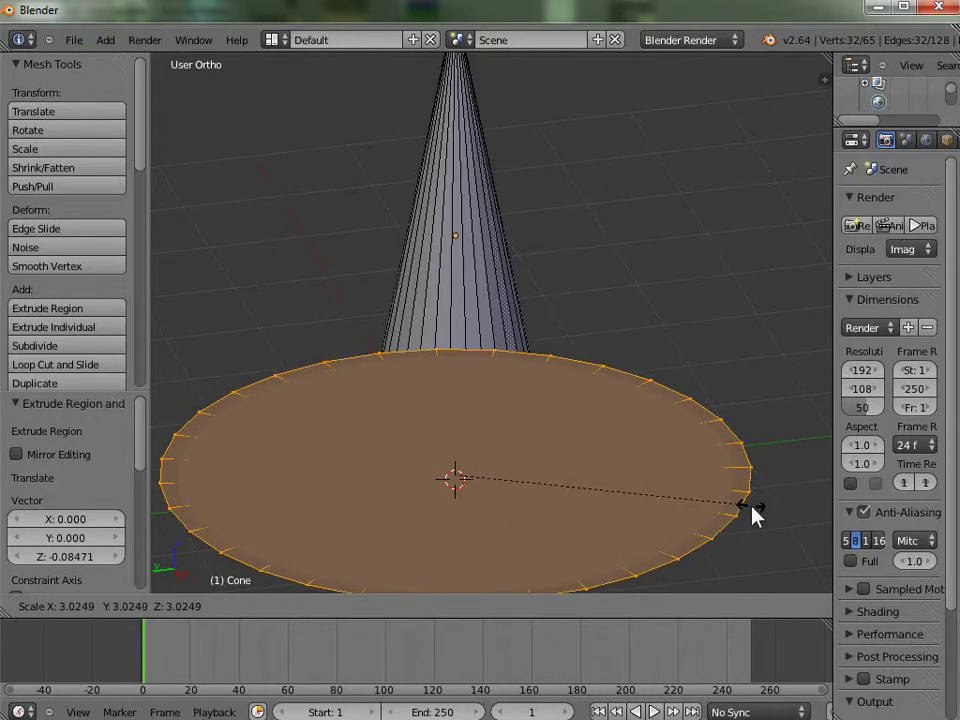
click(755, 514)
middle_drag(670, 292, 681, 467)
scroll(681, 463, down, 3)
middle_drag(597, 497, 682, 170)
middle_drag(727, 430, 668, 590)
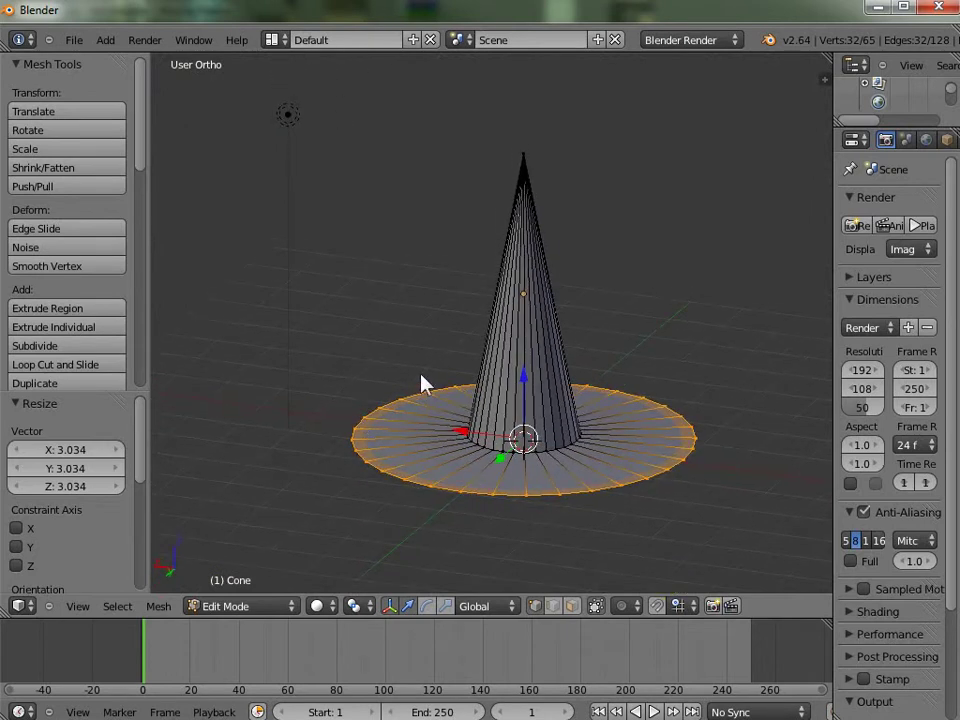
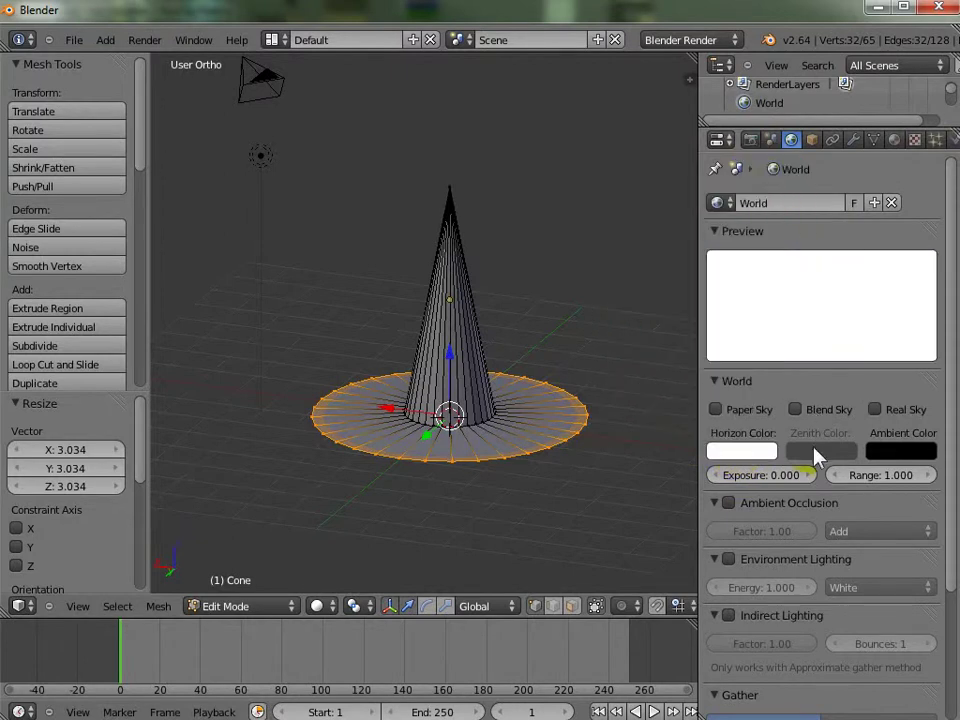
Step: Set the world's zenith color to light grey and its ambient color to white
click(816, 452)
drag(842, 322, 851, 208)
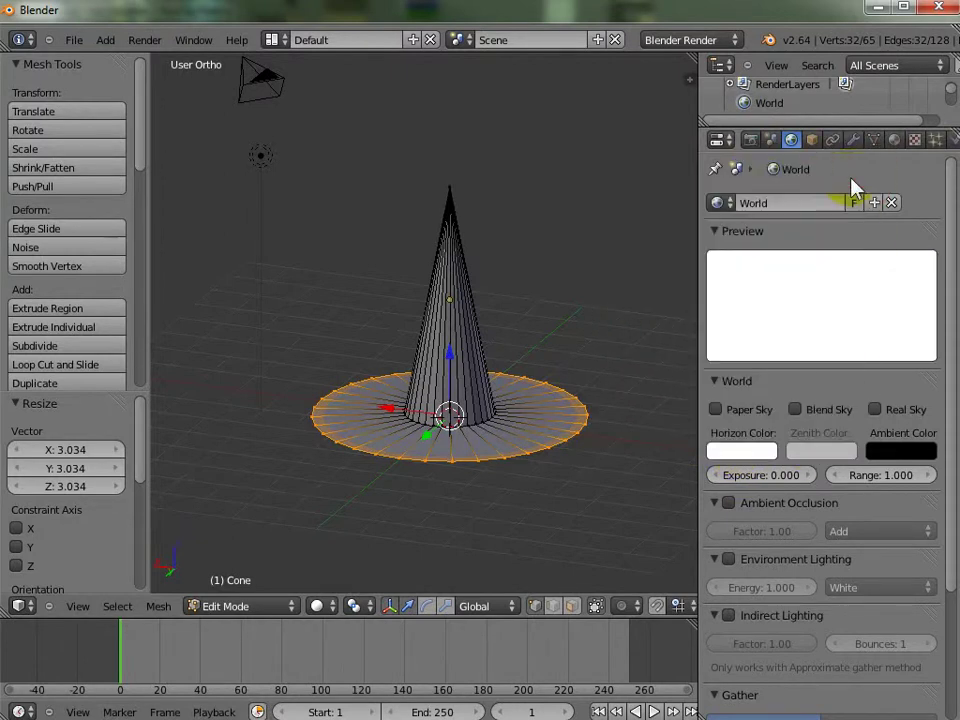
click(898, 453)
drag(924, 336, 921, 204)
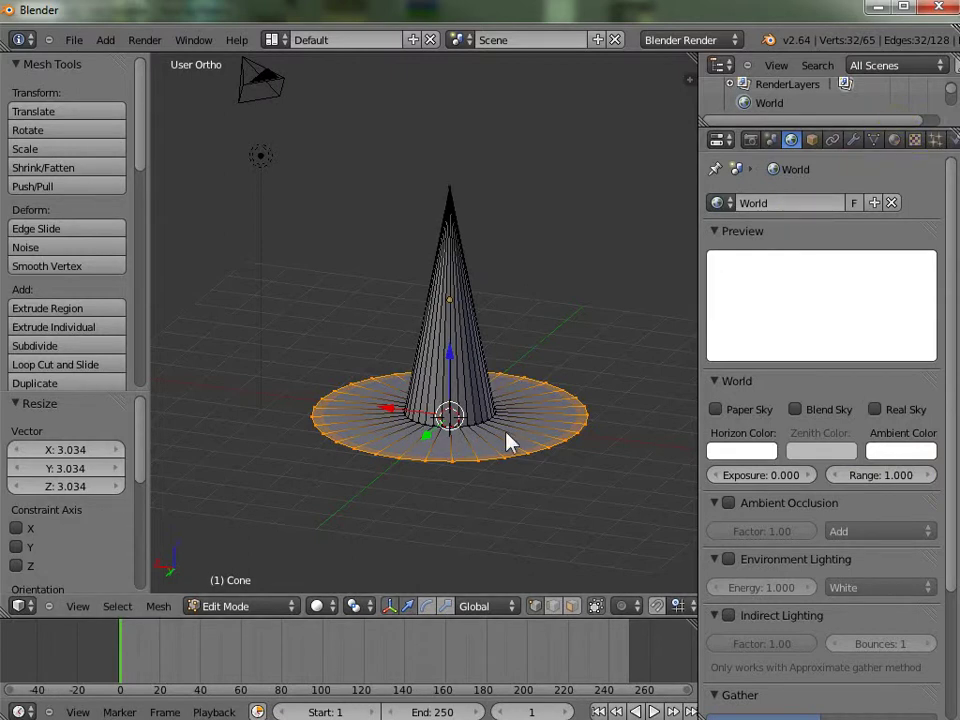
Step: Return to Object Mode, add a new material to the cone and darken its diffuse color to near black
key(Tab)
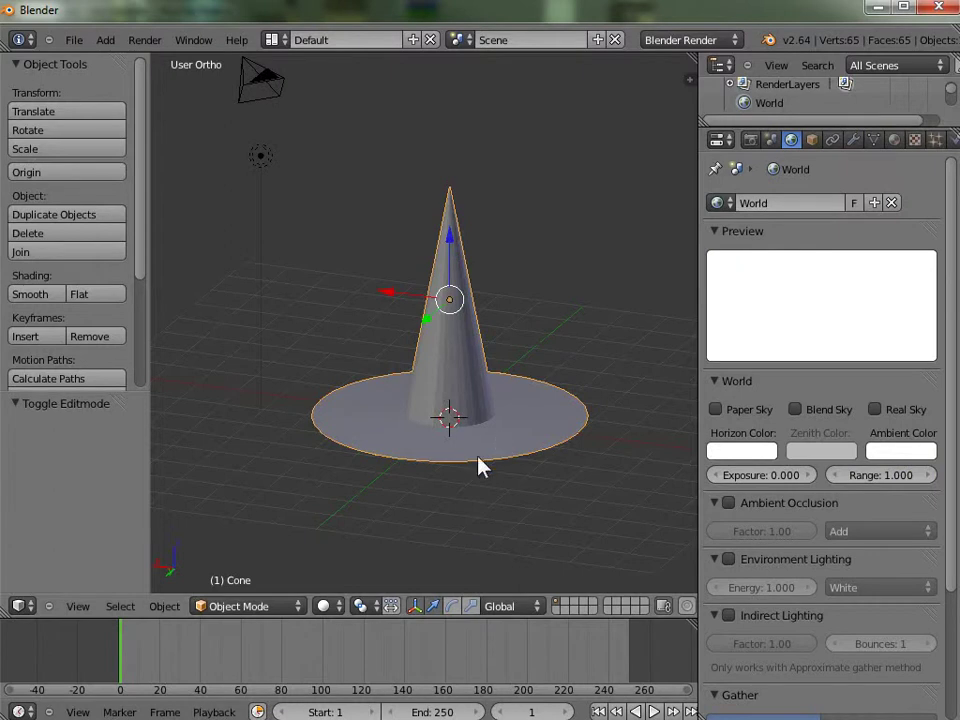
click(895, 141)
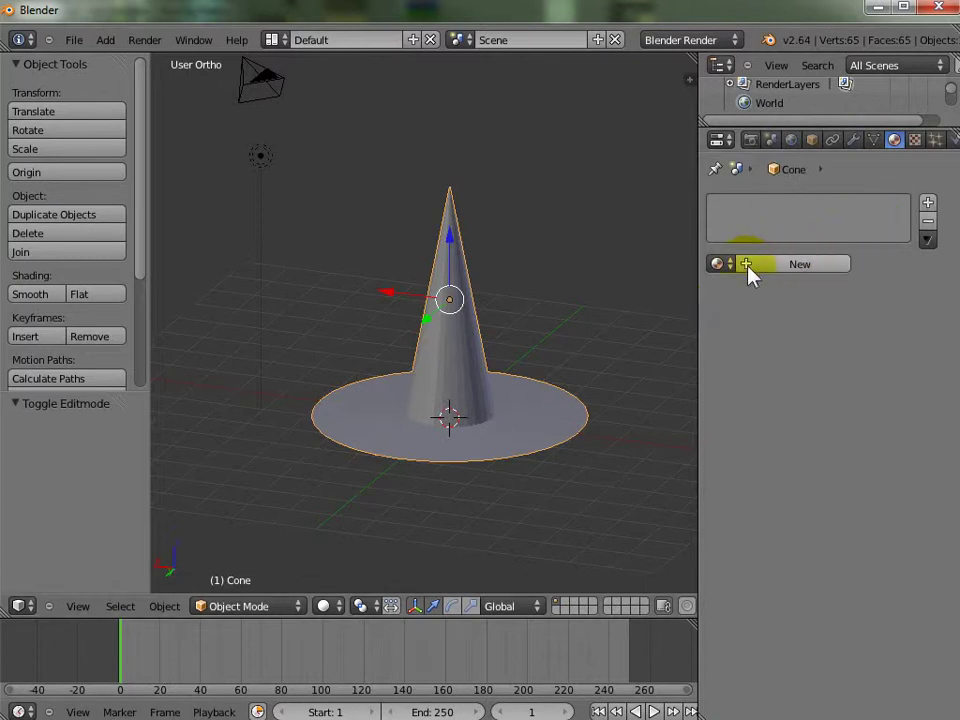
click(808, 266)
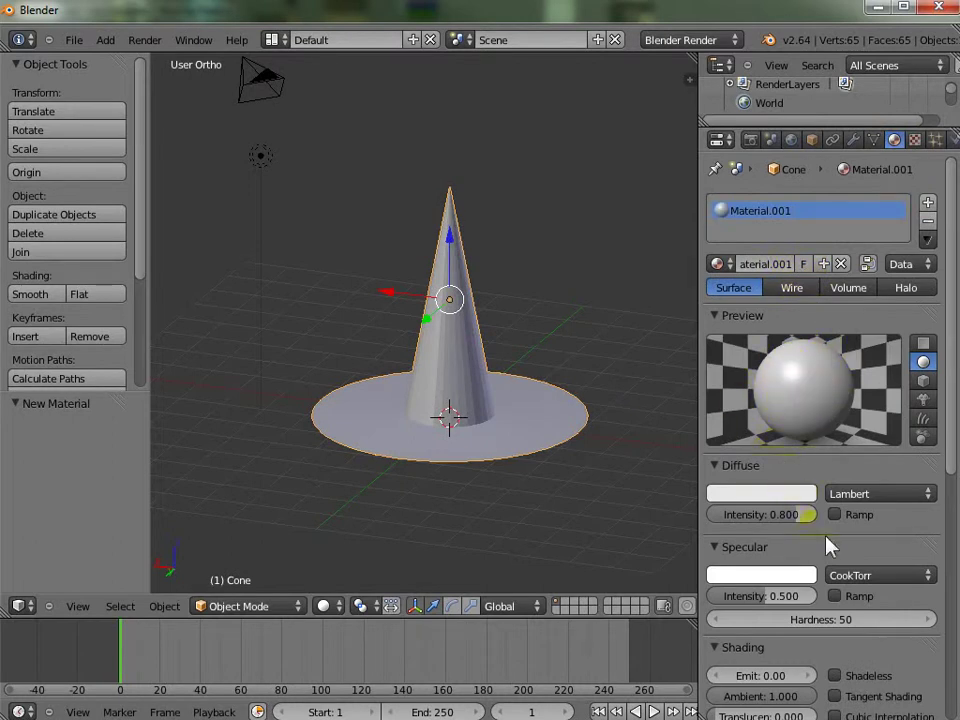
click(790, 494)
click(795, 494)
mouse_move(803, 256)
mouse_down()
mouse_move(815, 403)
mouse_move(808, 375)
mouse_up()
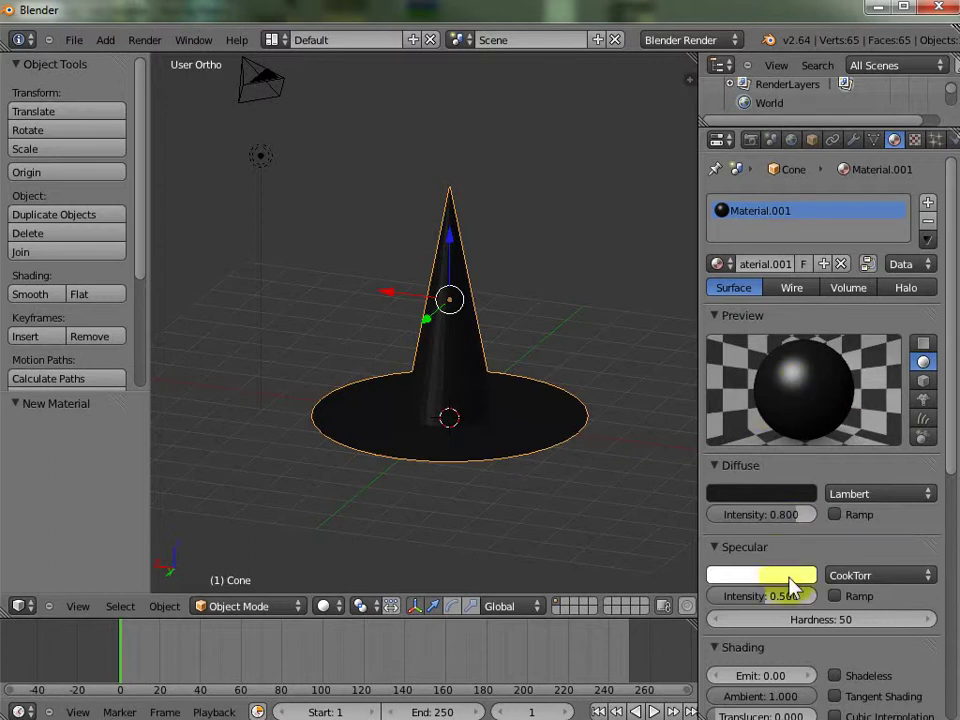
Step: Reduce the specular intensity of the cone's material to 0.167, keeping the specular color white
click(755, 576)
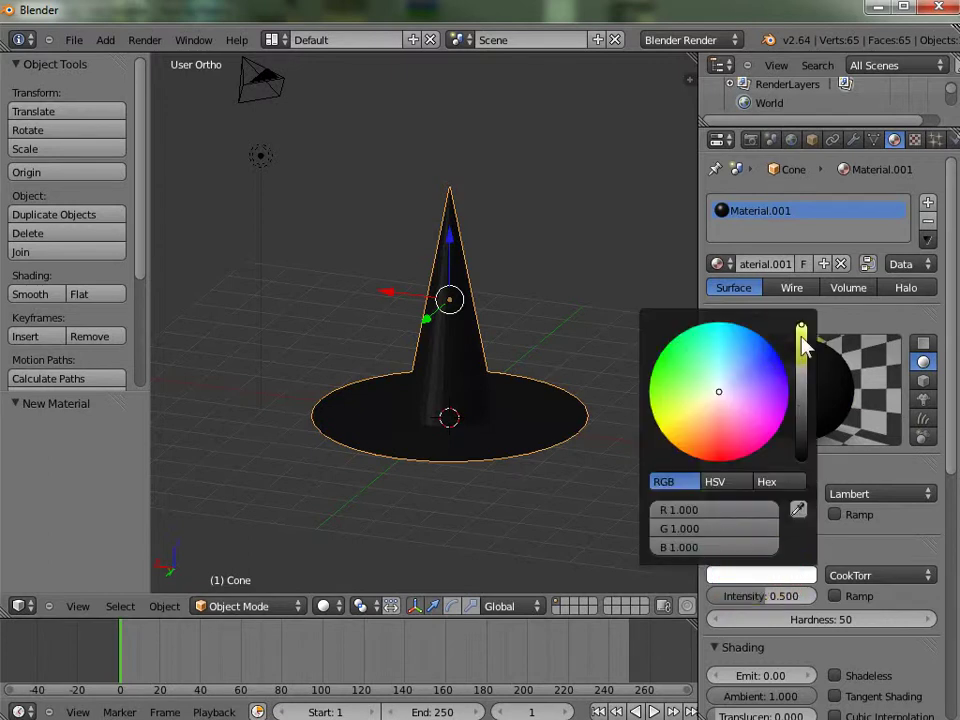
click(767, 600)
click(822, 565)
drag(760, 598, 731, 608)
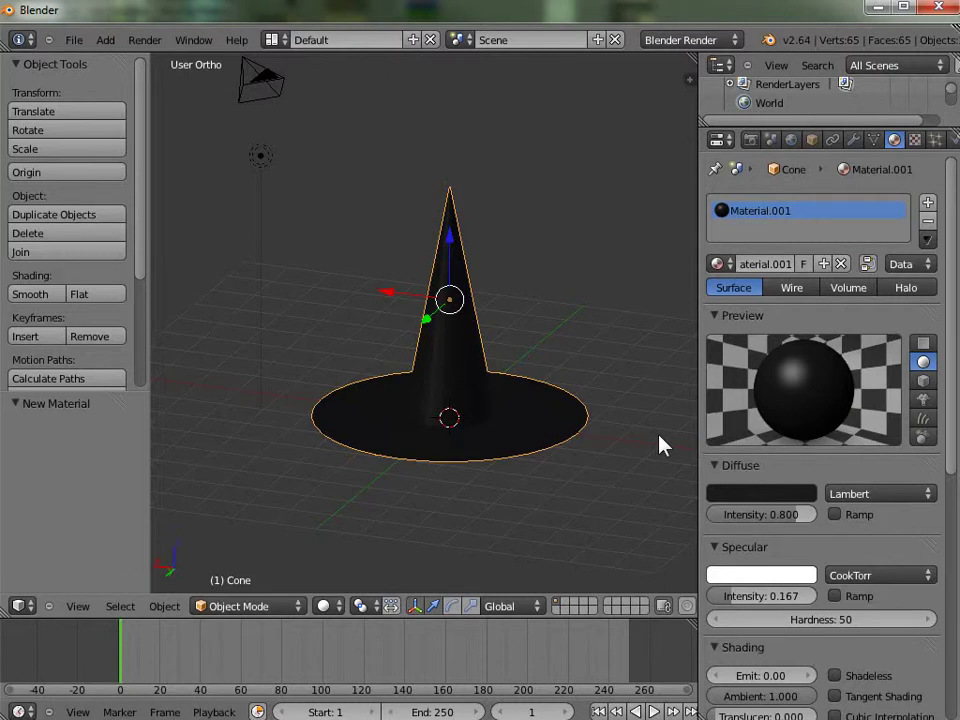
Step: Switch to the camera view, lock the camera to the view and reframe it so the whole cone fits inside the frame
key(KP_0)
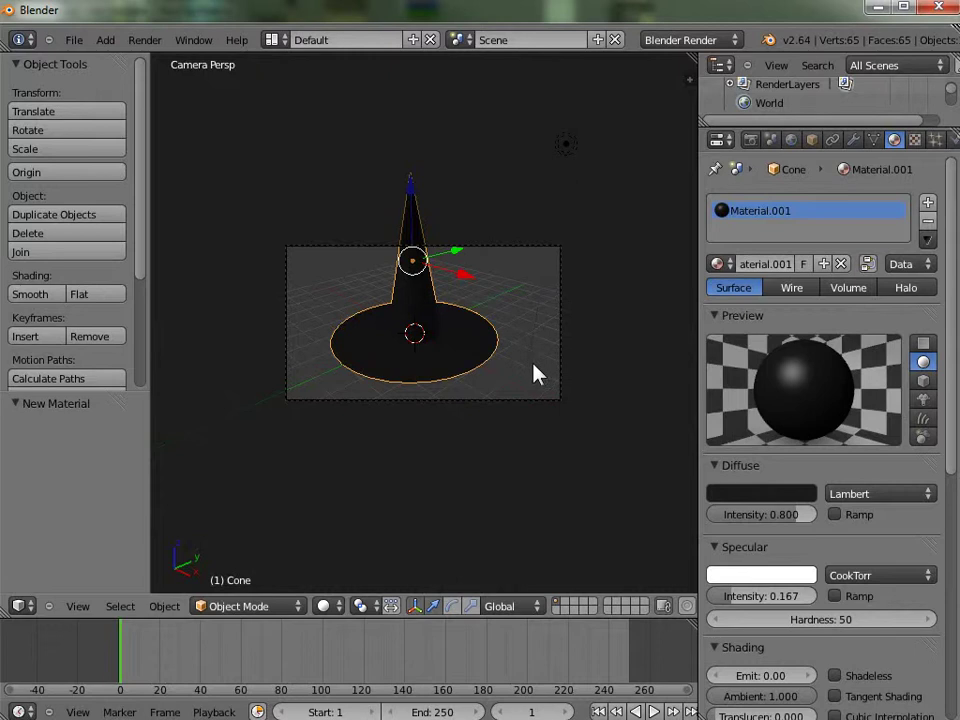
key(n)
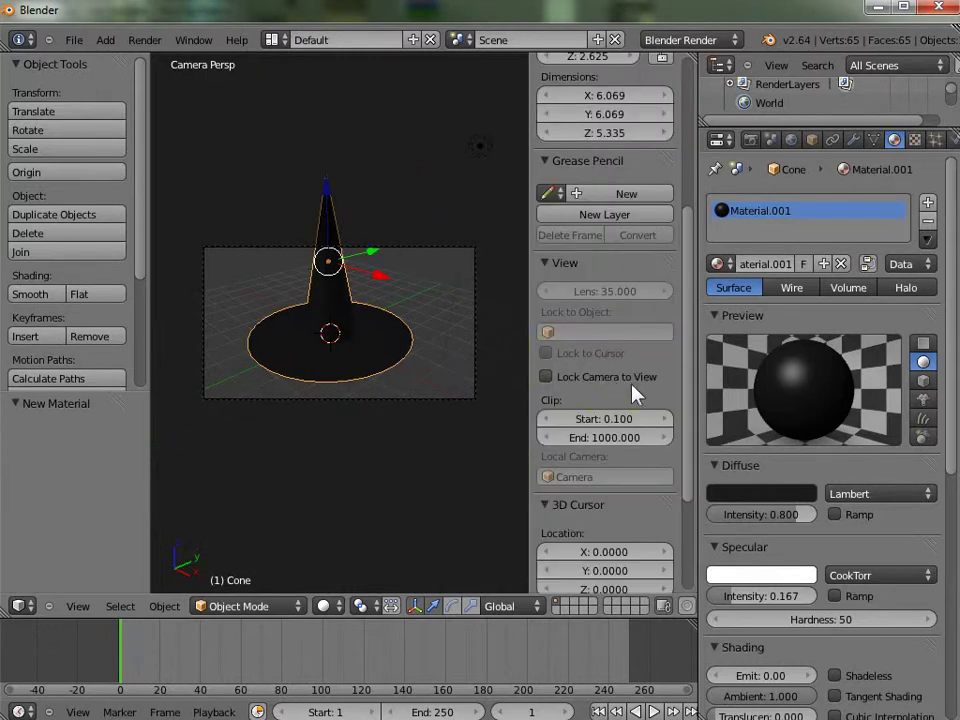
click(547, 382)
key(n)
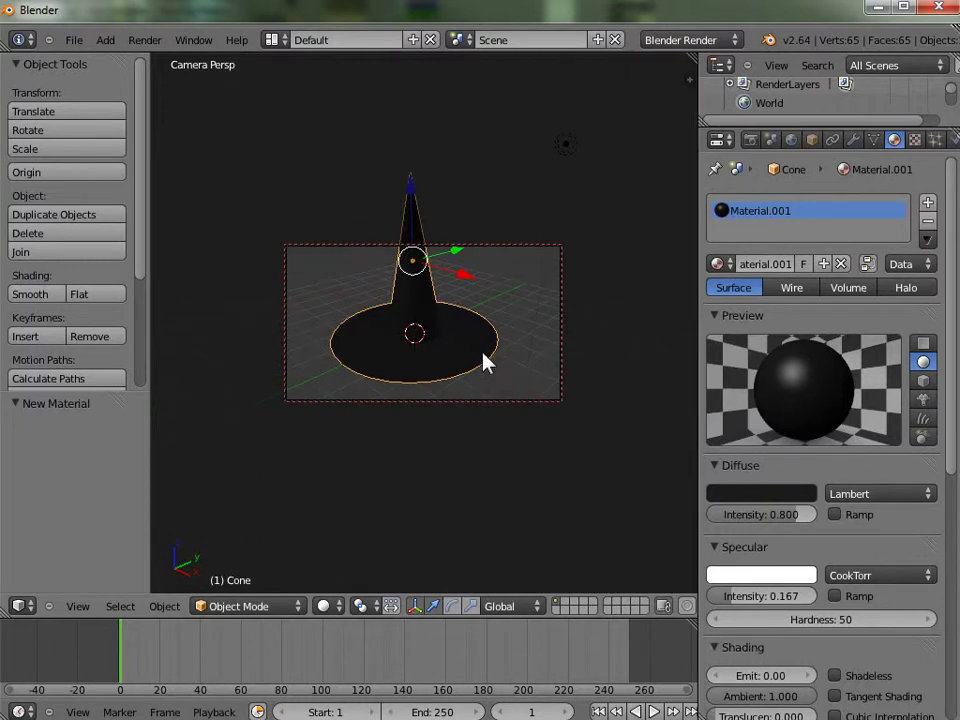
middle_drag(484, 360, 560, 297)
middle_drag(418, 443, 441, 398)
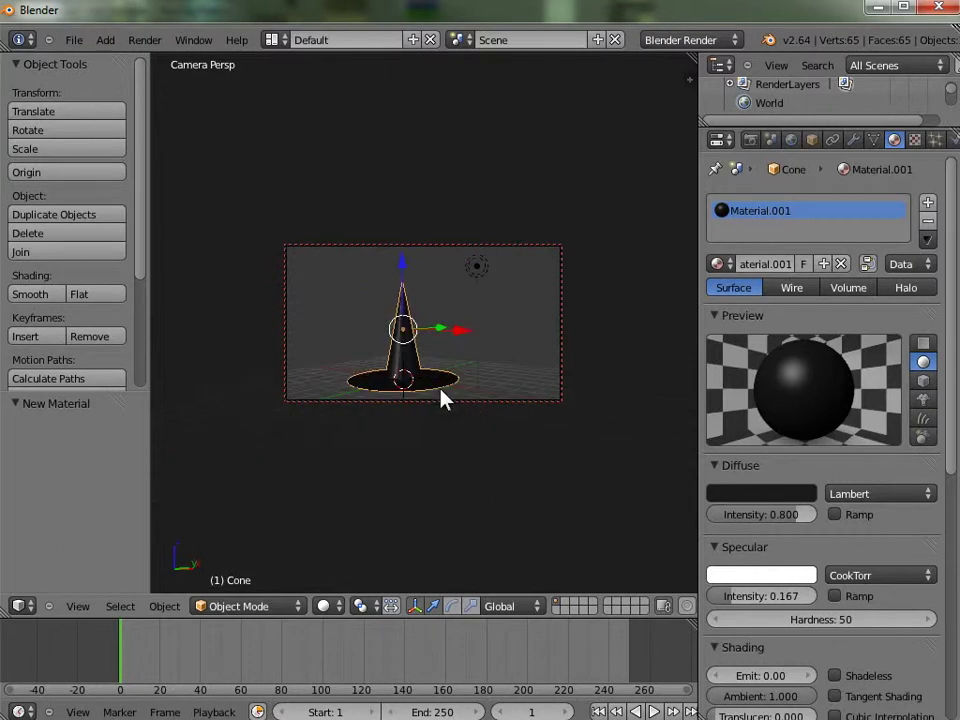
mouse_move(505, 358)
middle_down()
mouse_move(491, 369)
mouse_move(522, 349)
mouse_move(500, 355)
middle_up()
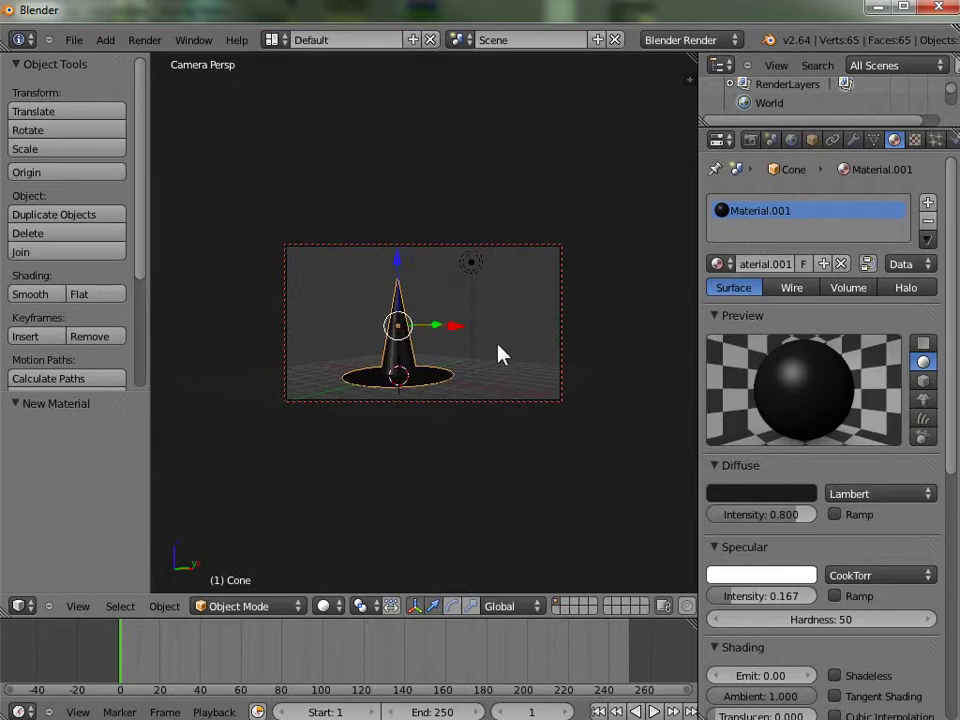
Step: Select the lamp and move it just outside the camera frame, beyond its upper right corner
right_click(471, 270)
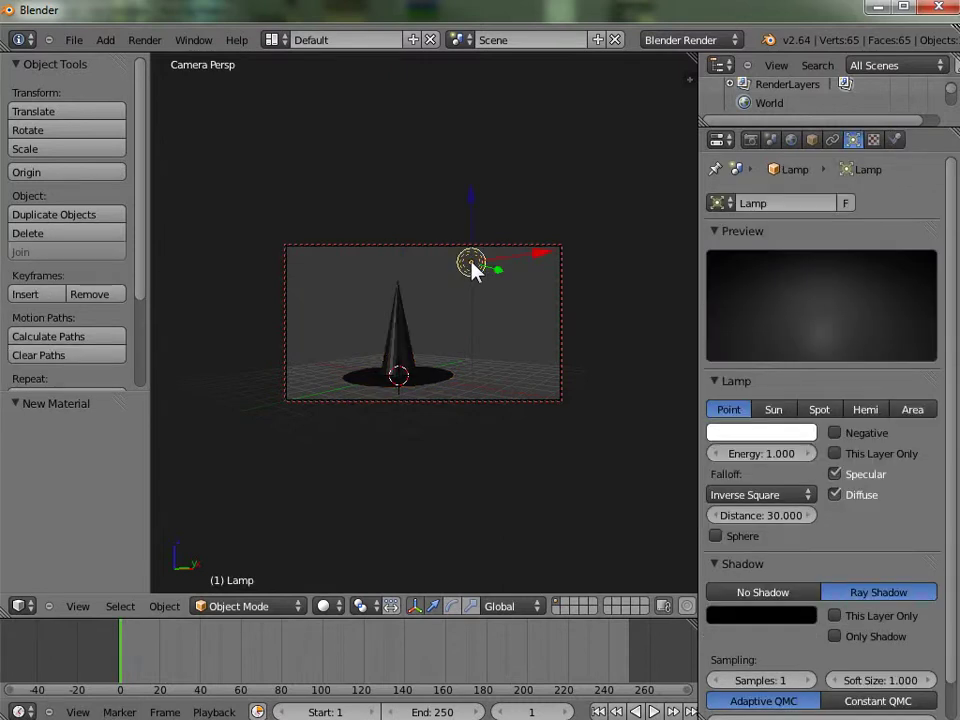
key(g)
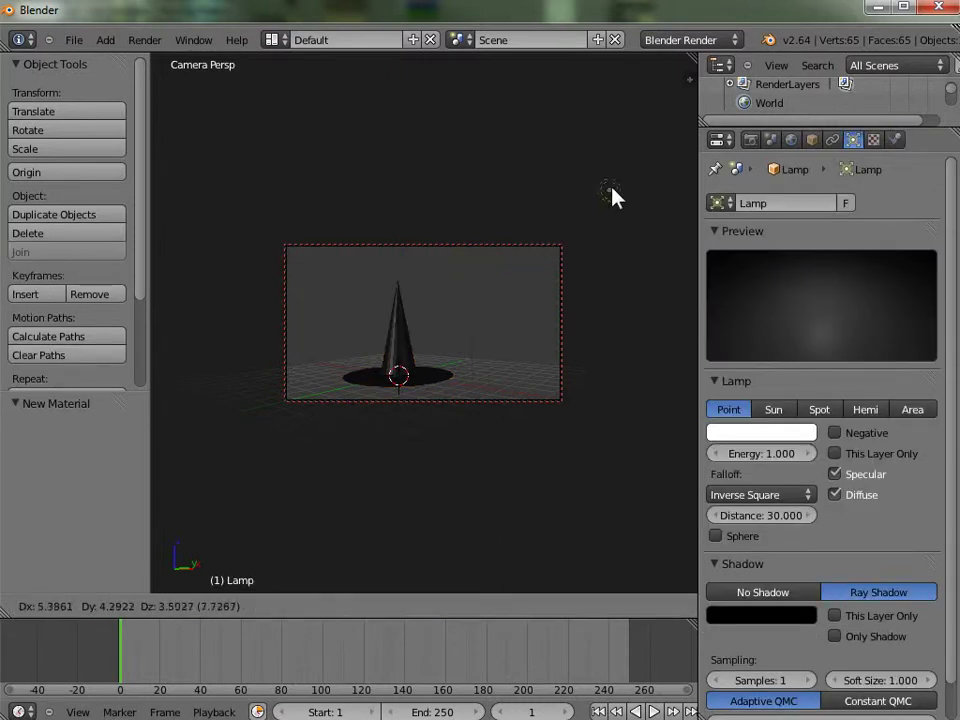
click(640, 178)
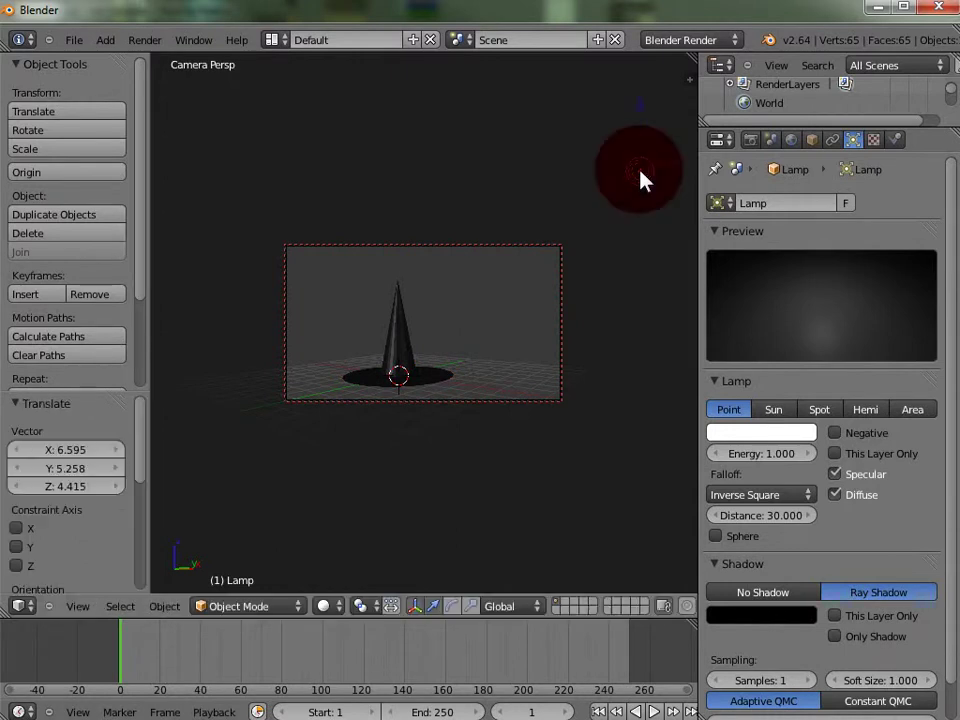
key(g)
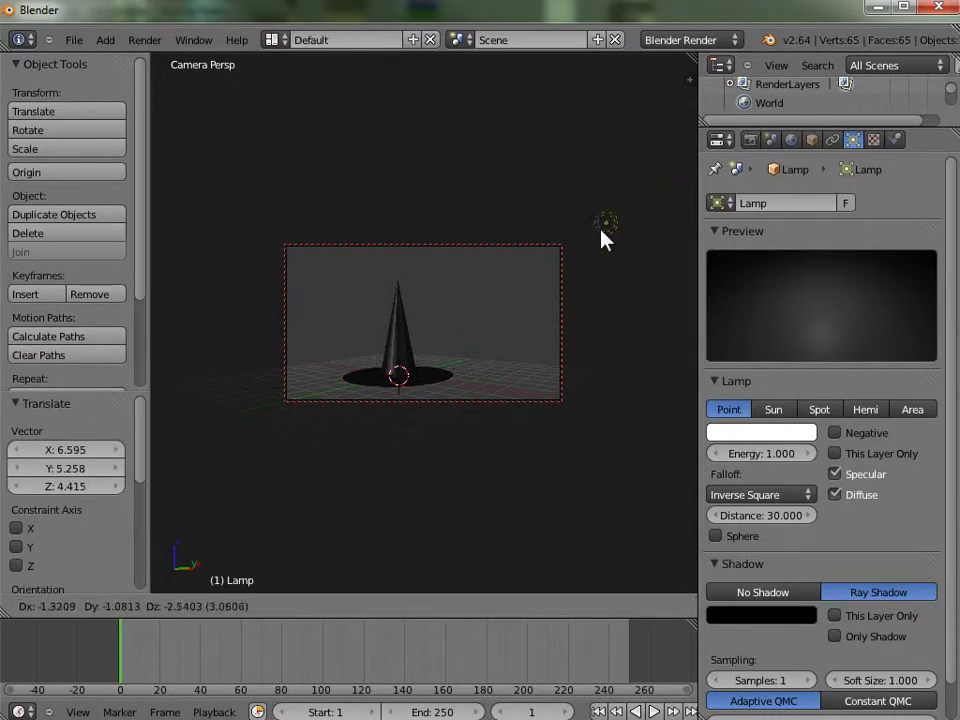
click(600, 228)
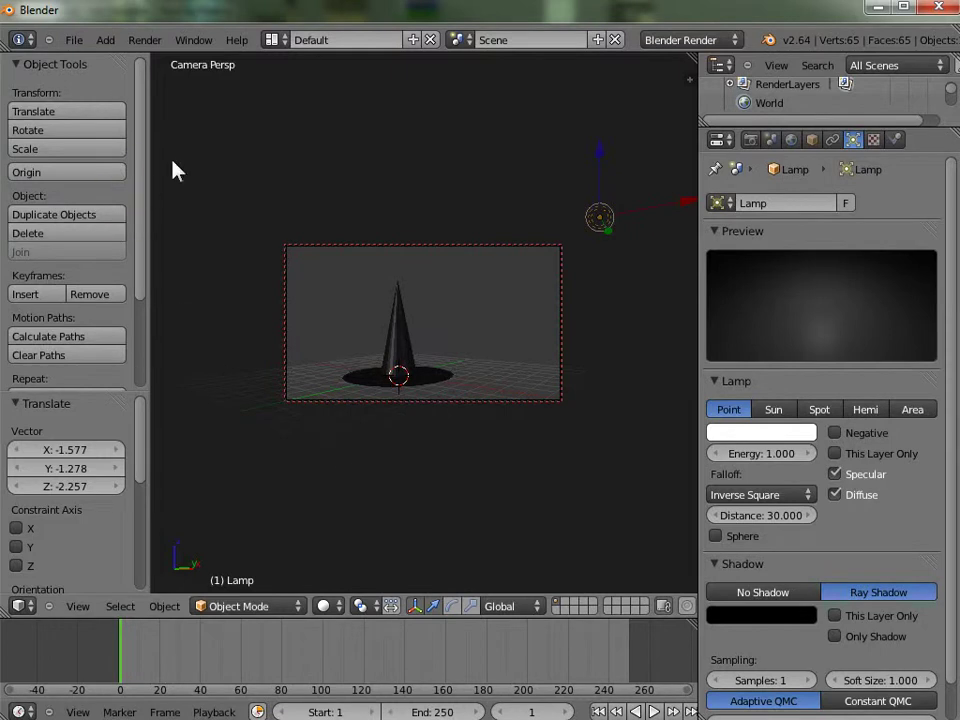
Step: Render a still image from the camera and close the render result
click(150, 43)
click(158, 65)
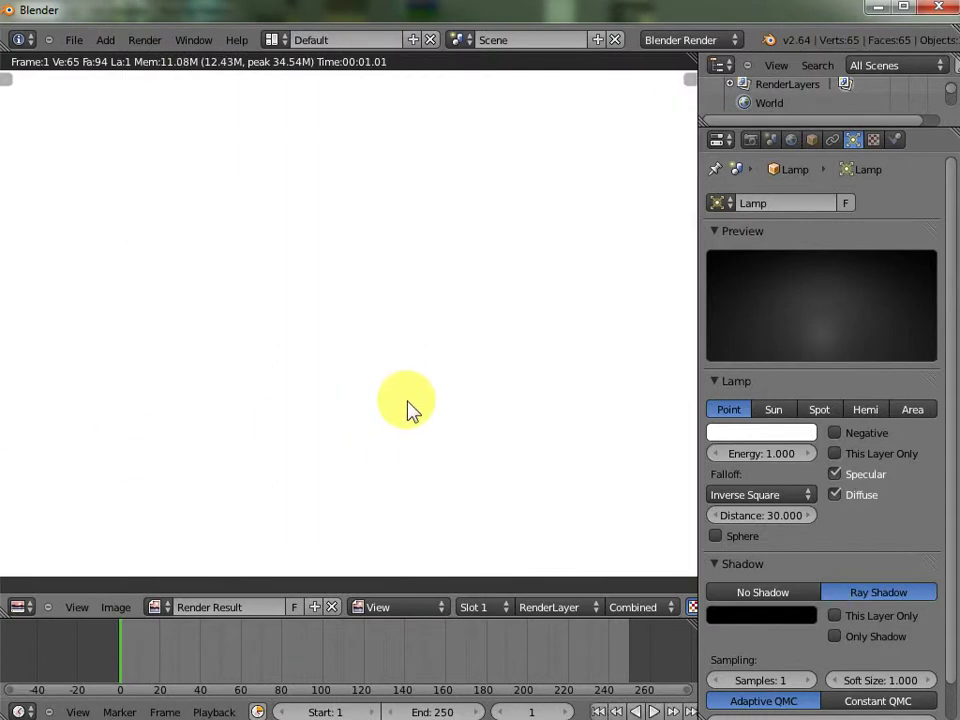
key(Escape)
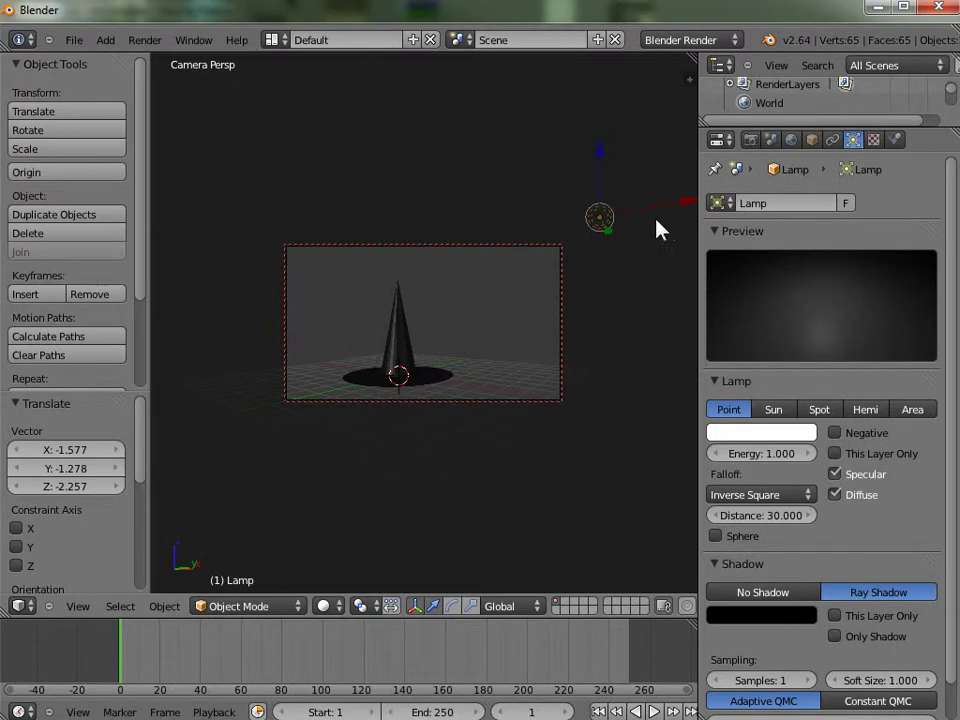
Step: Darken the world's ambient color to a dark gray of about 0.022 in RGB and render a still image
click(792, 146)
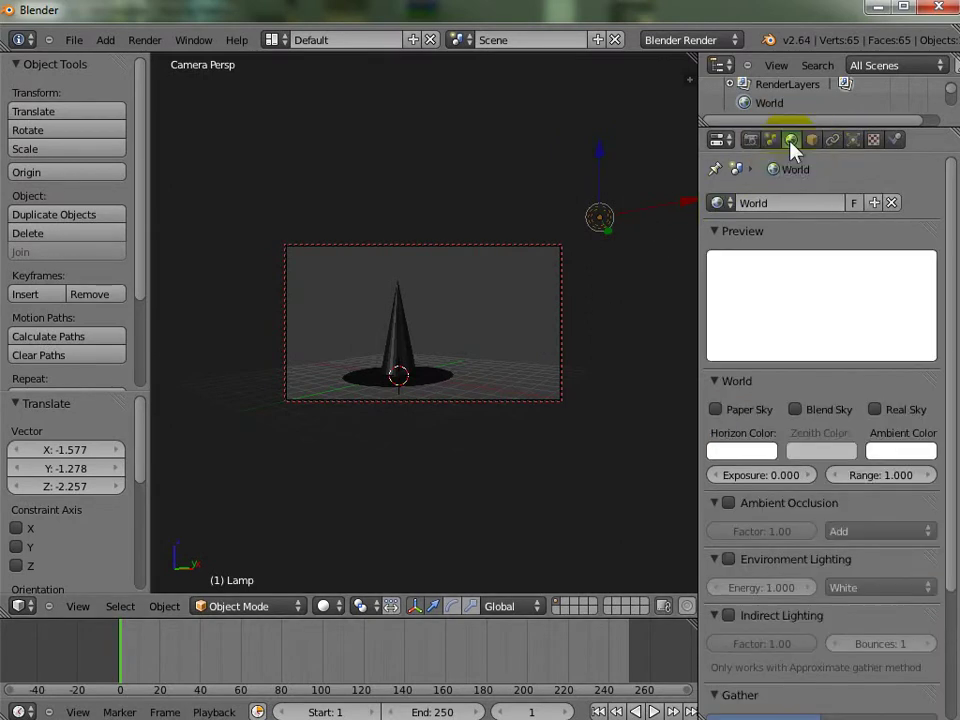
click(910, 459)
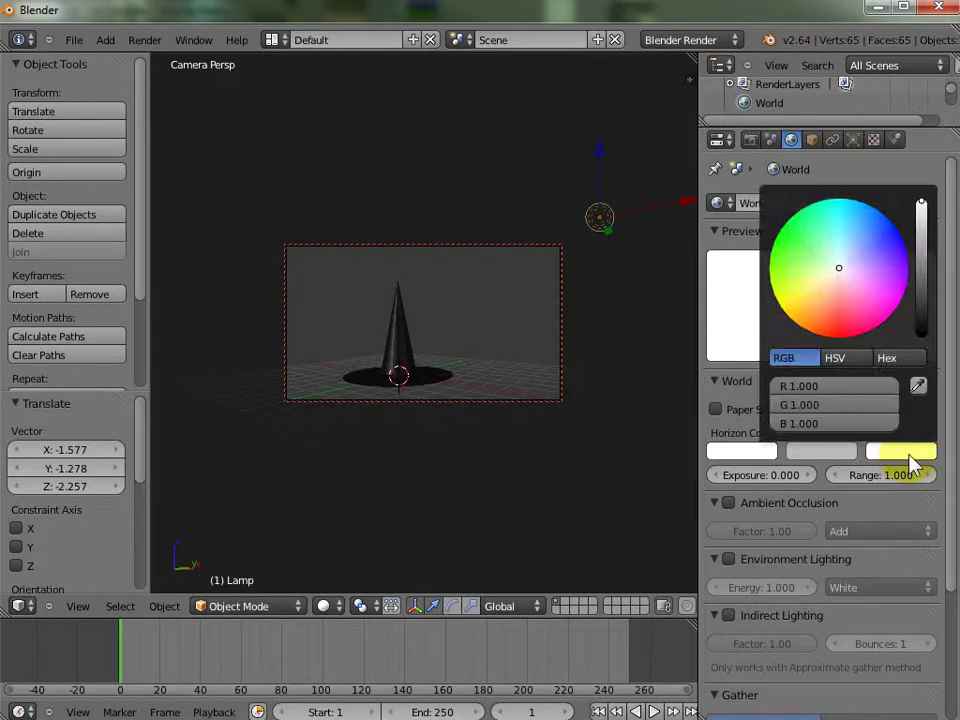
click(922, 210)
drag(922, 210, 928, 319)
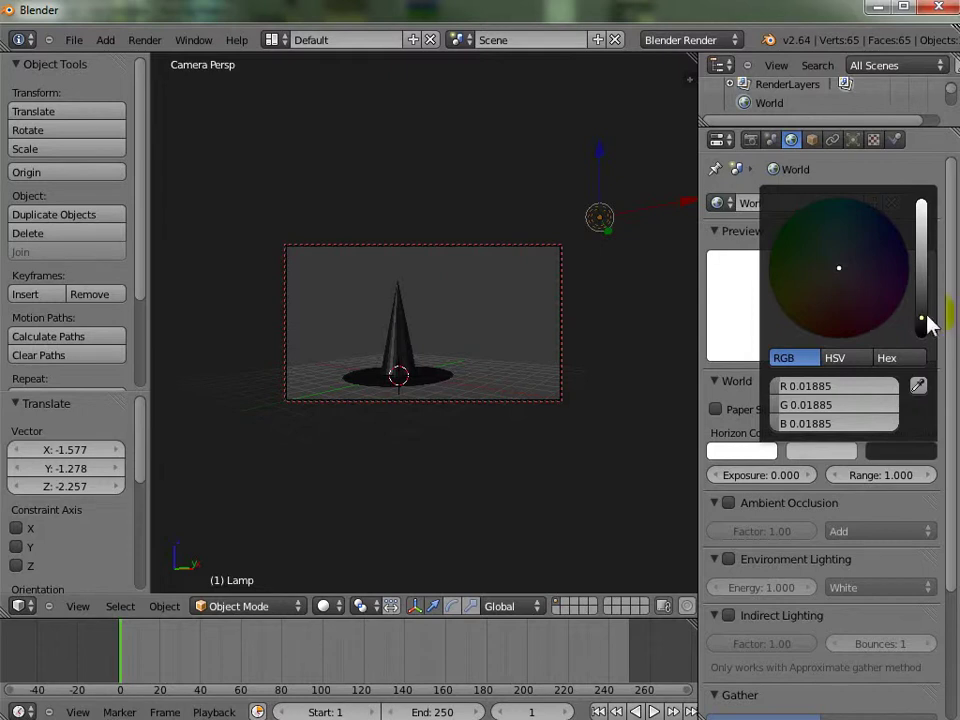
drag(922, 326, 926, 324)
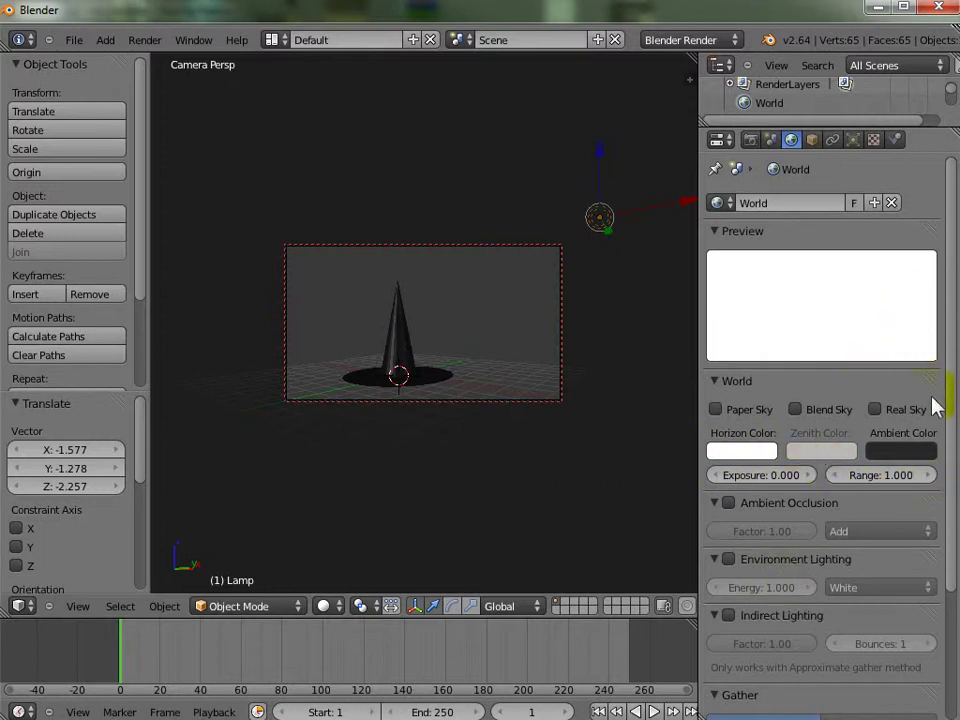
click(150, 40)
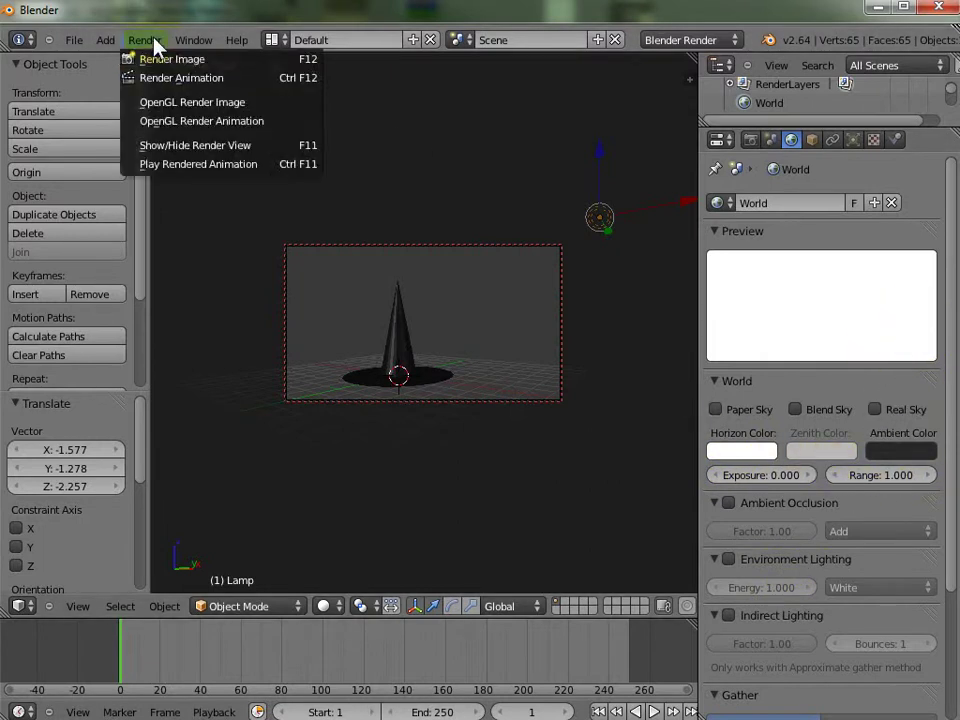
click(171, 58)
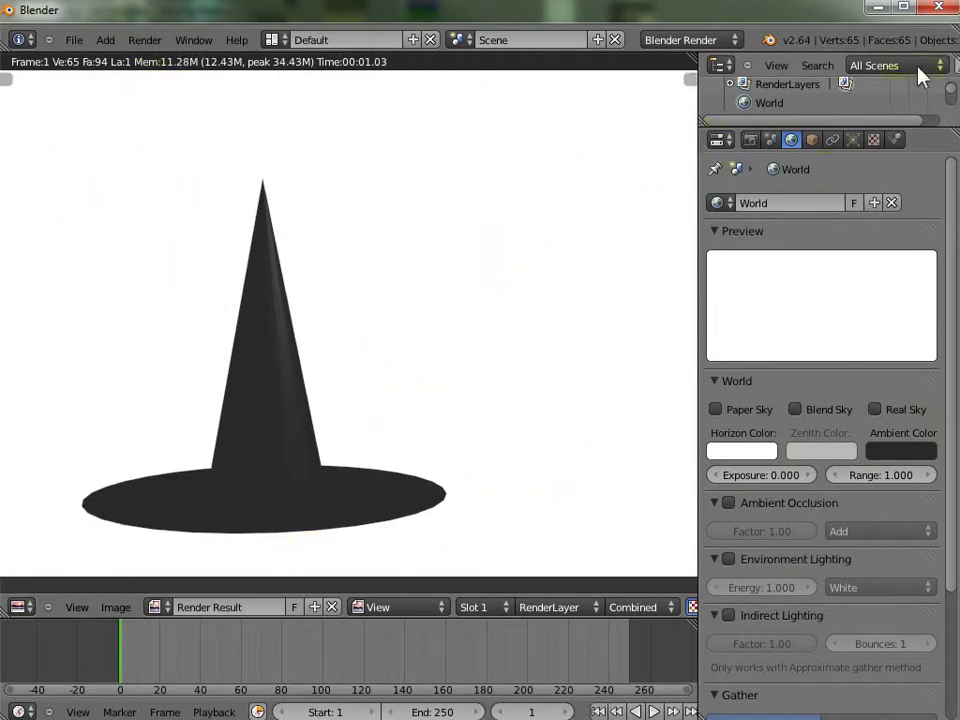
Step: Set the world's ambient color to pure black, then render the image again and close the render result
click(912, 463)
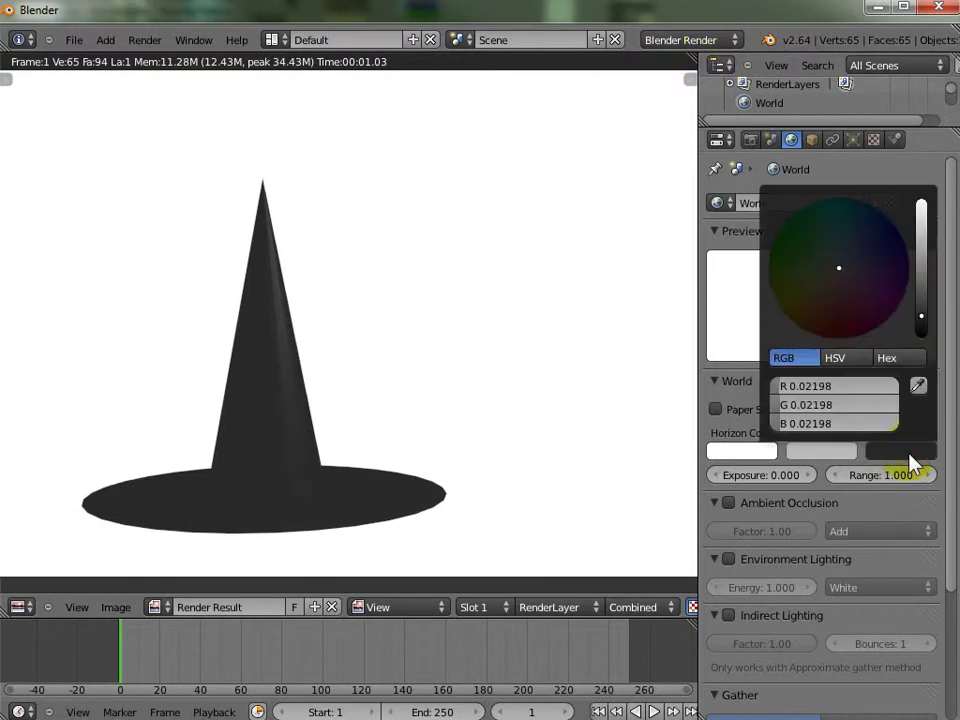
drag(926, 322, 920, 368)
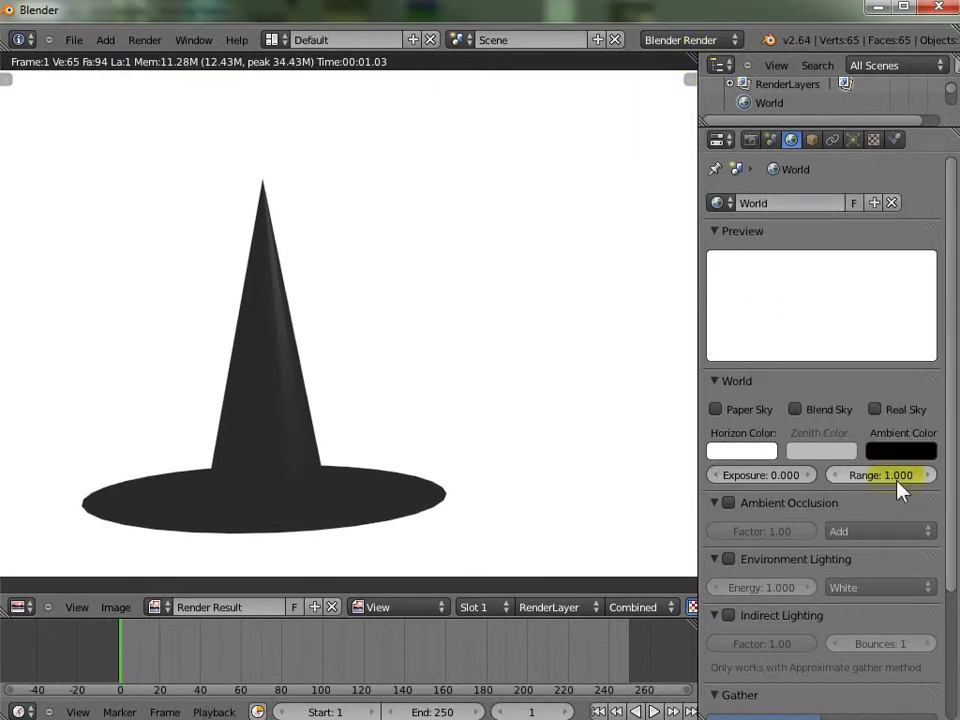
click(144, 40)
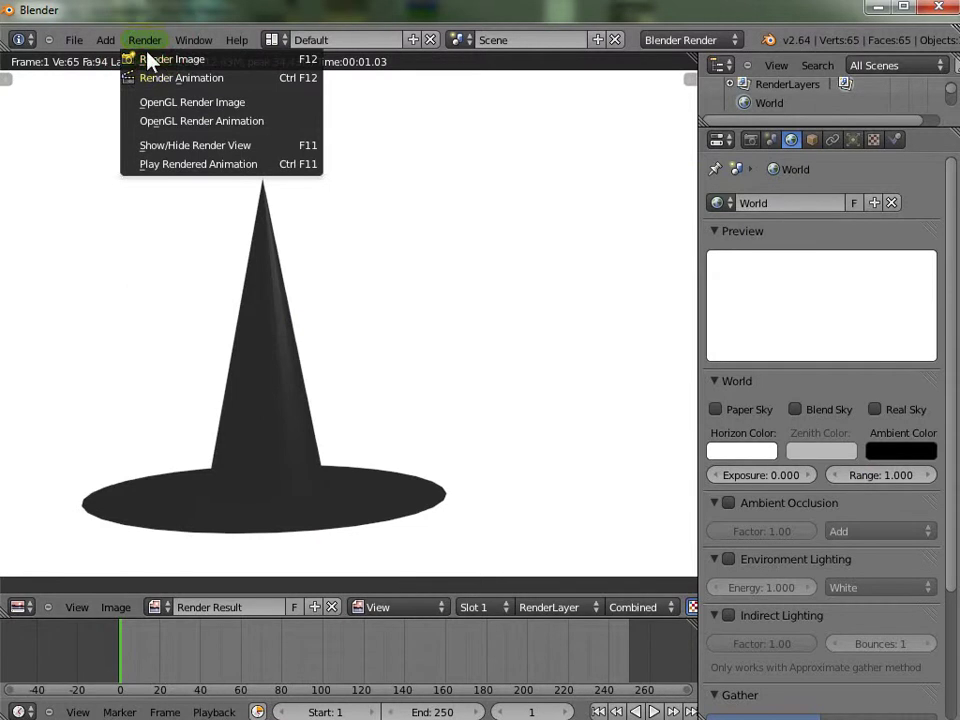
click(152, 59)
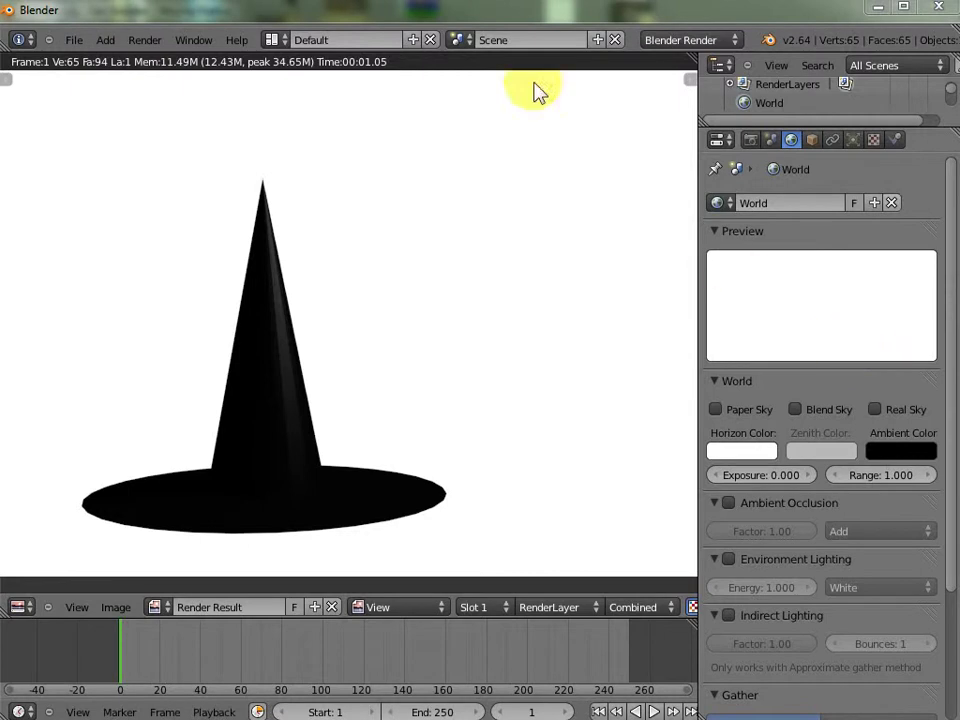
click(542, 17)
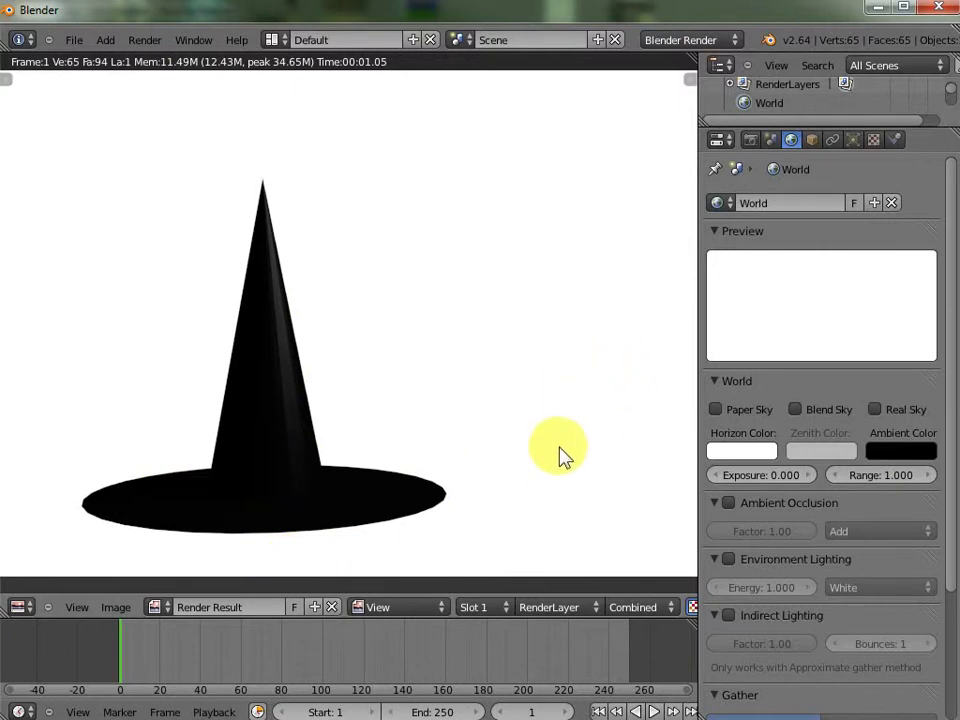
key(Escape)
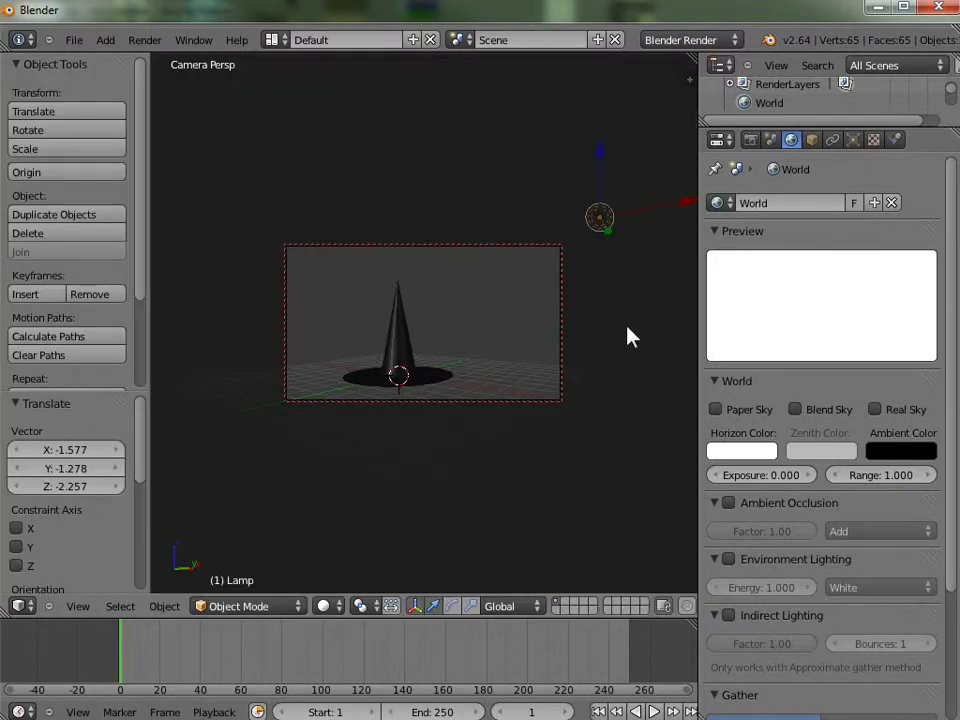
Step: Duplicate the hat and place the copy about 3.57 units away along the global X axis
right_click(394, 340)
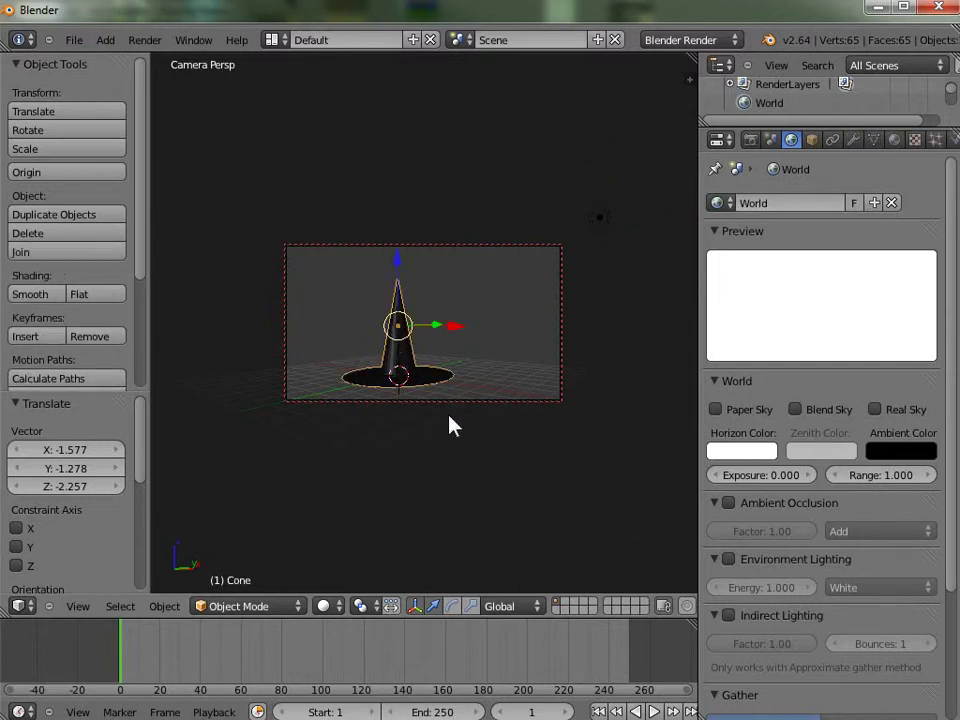
key(shift+d)
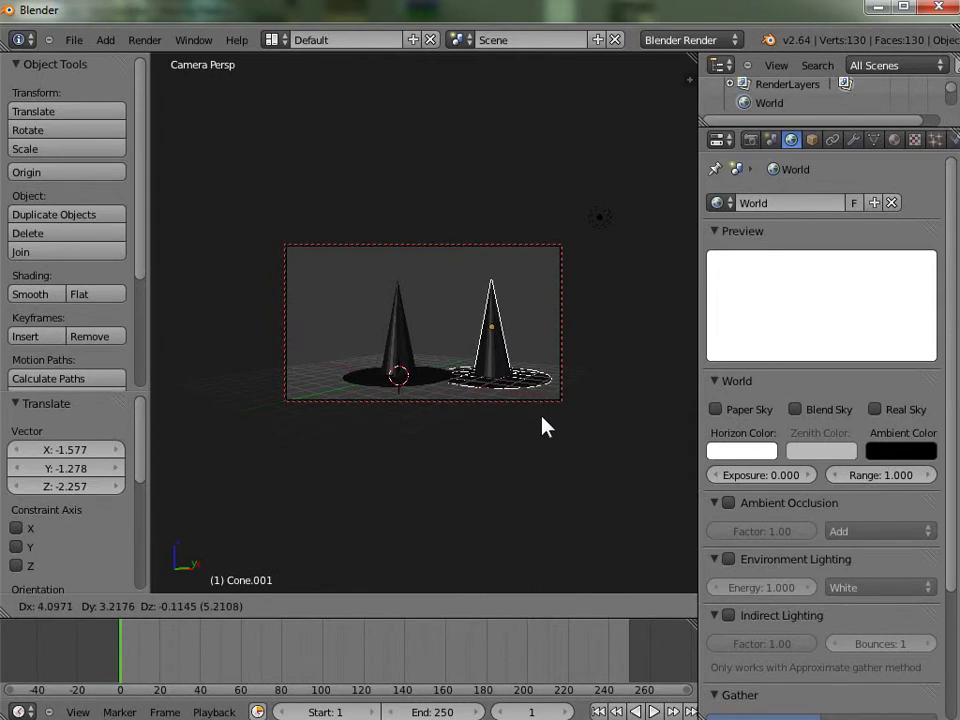
key(x)
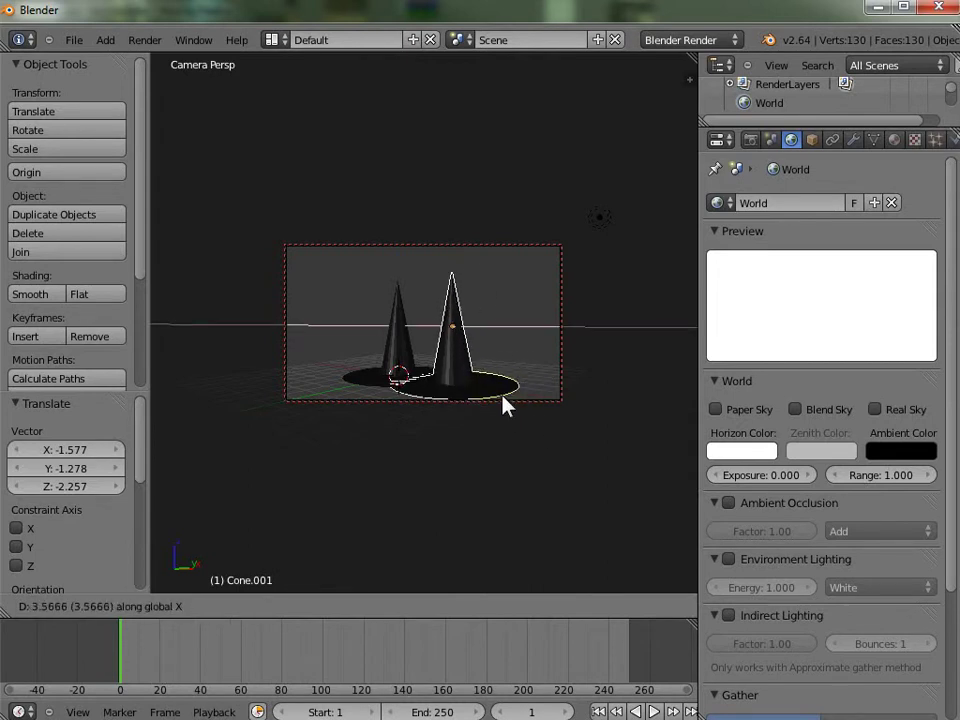
click(505, 405)
Step: Duplicate the second hat about 2.9 units along Y and move this third hat about -3.39 units along X, behind the other two
key(shift+d)
key(y)
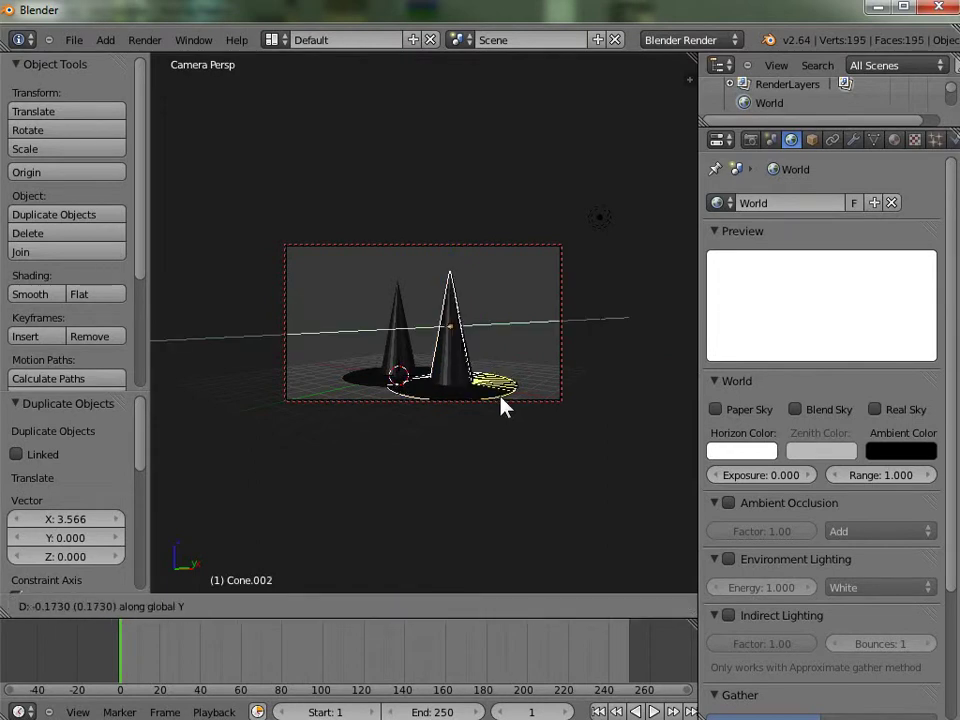
click(533, 383)
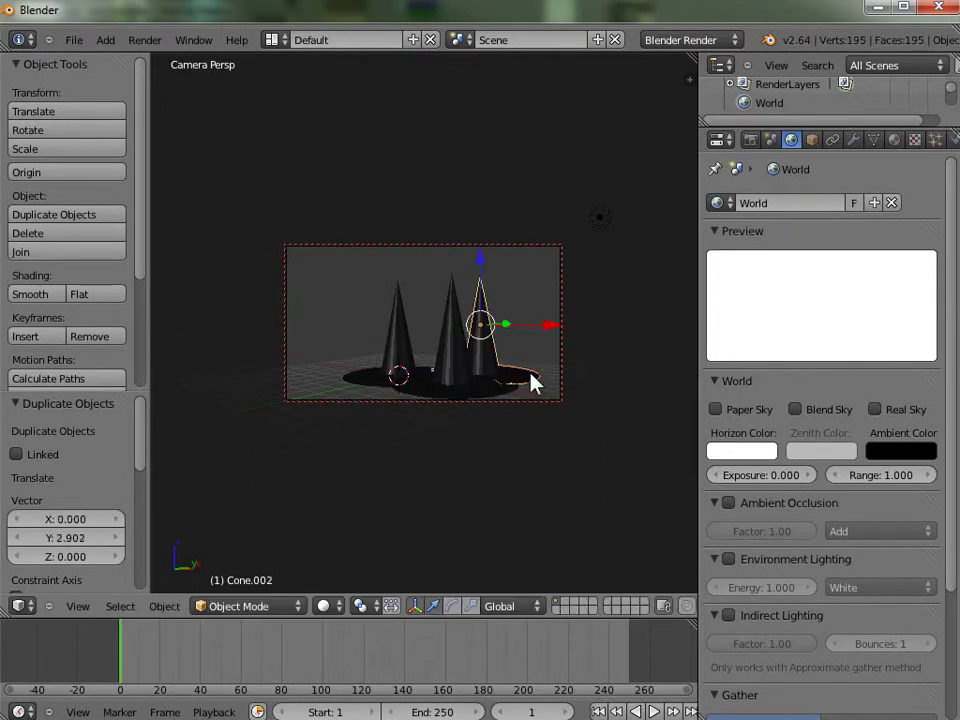
key(g)
key(x)
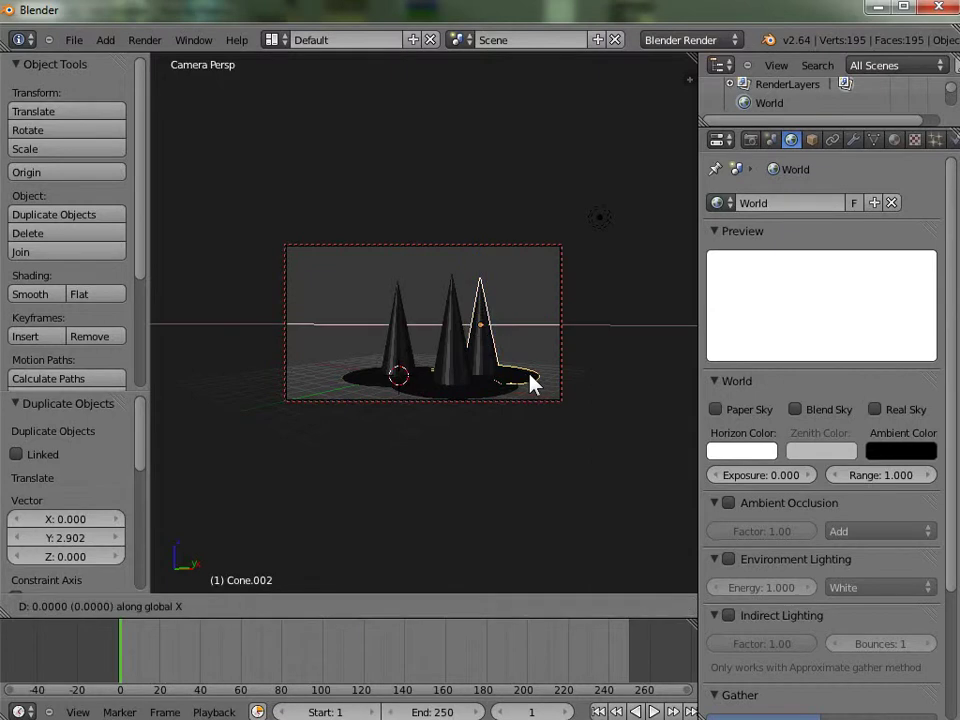
click(482, 382)
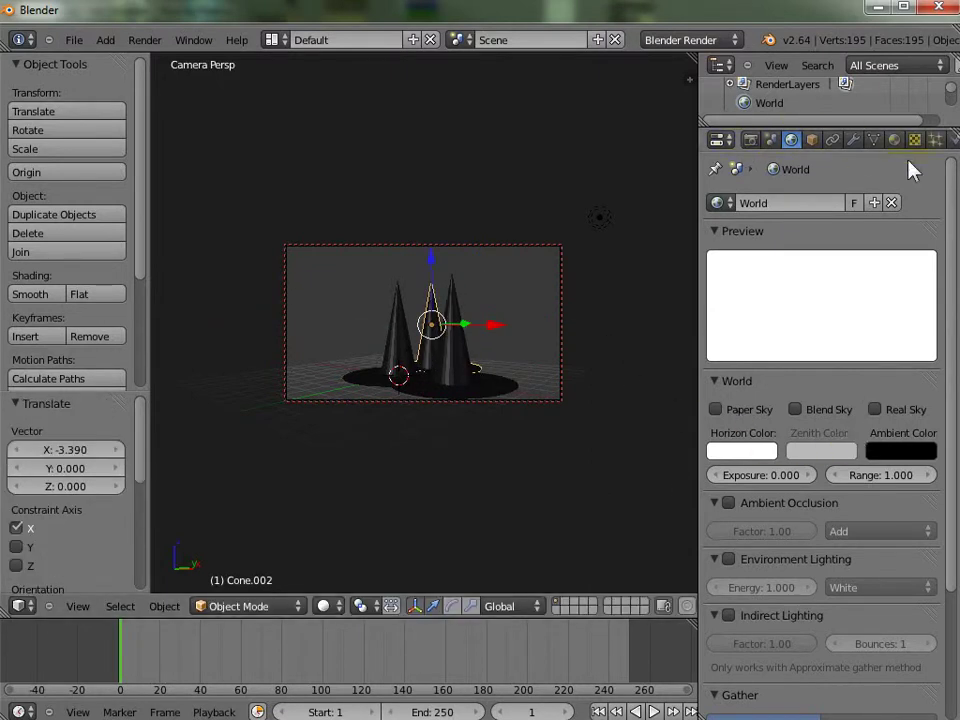
Step: Render a still image of the three hats and close the render result
click(150, 41)
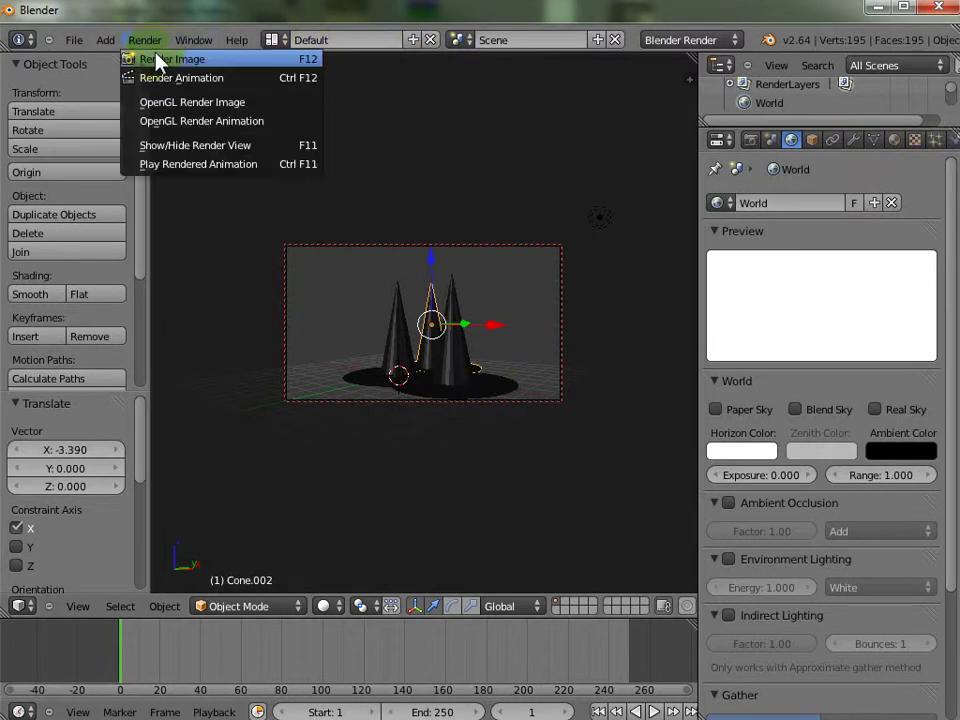
click(160, 60)
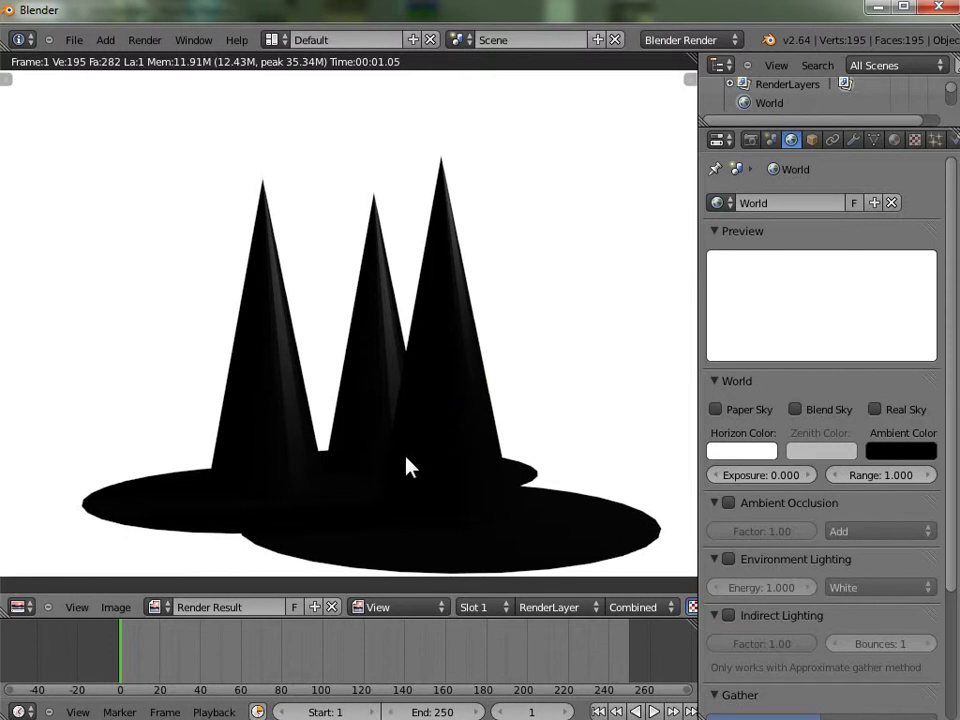
key(Escape)
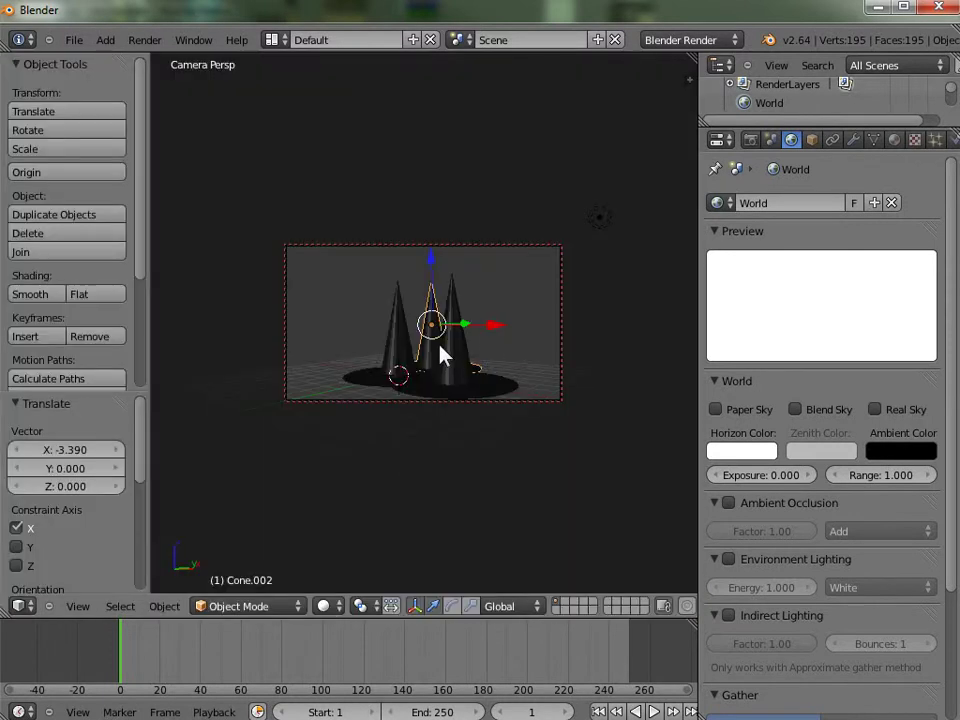
Step: Rotate the rear hat about -50°, the front hat about 188° and the original hat about 63° in the camera view
key(r)
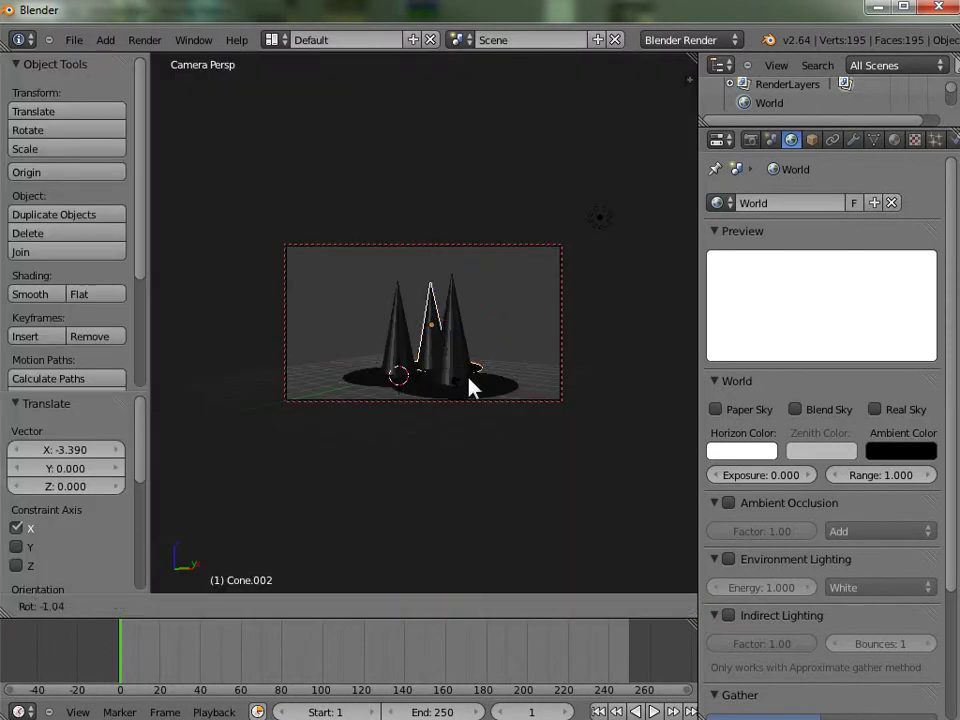
click(512, 345)
right_click(465, 381)
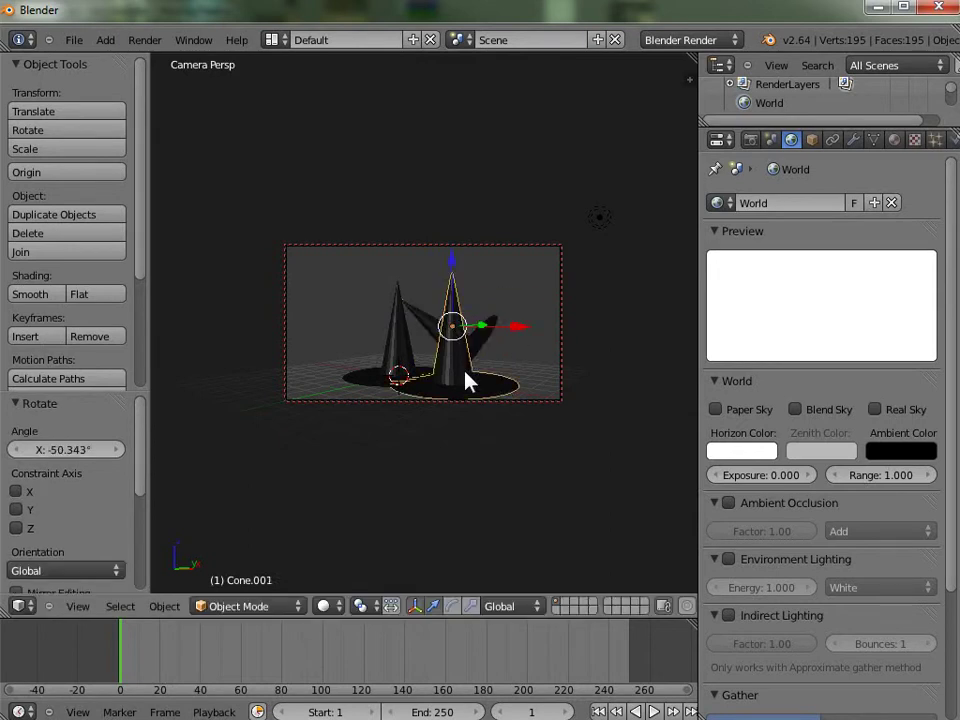
key(r)
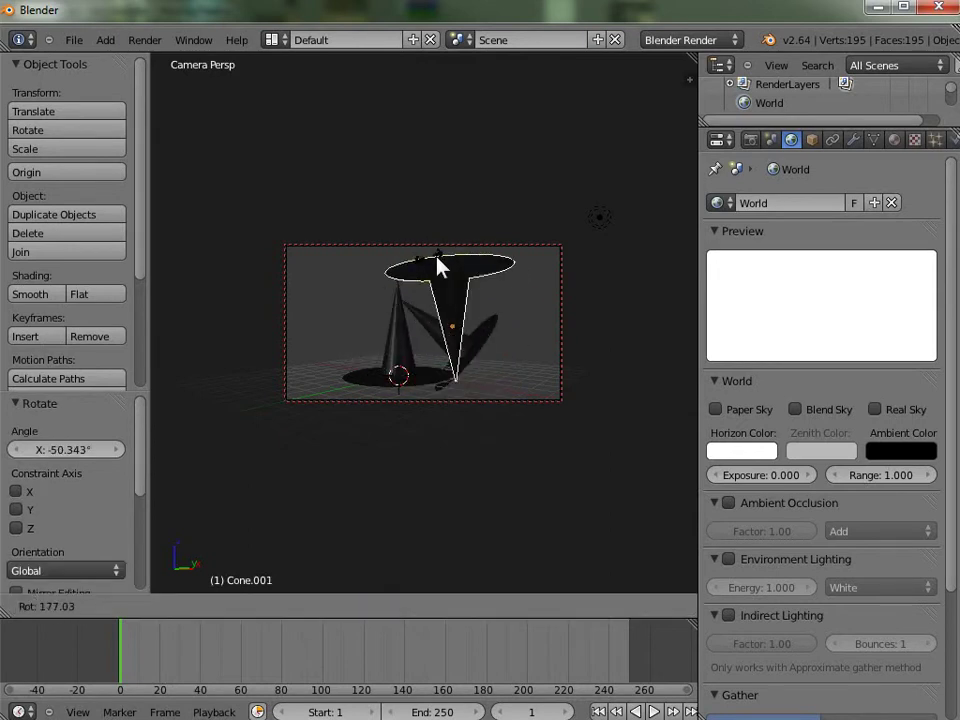
click(442, 259)
right_click(383, 361)
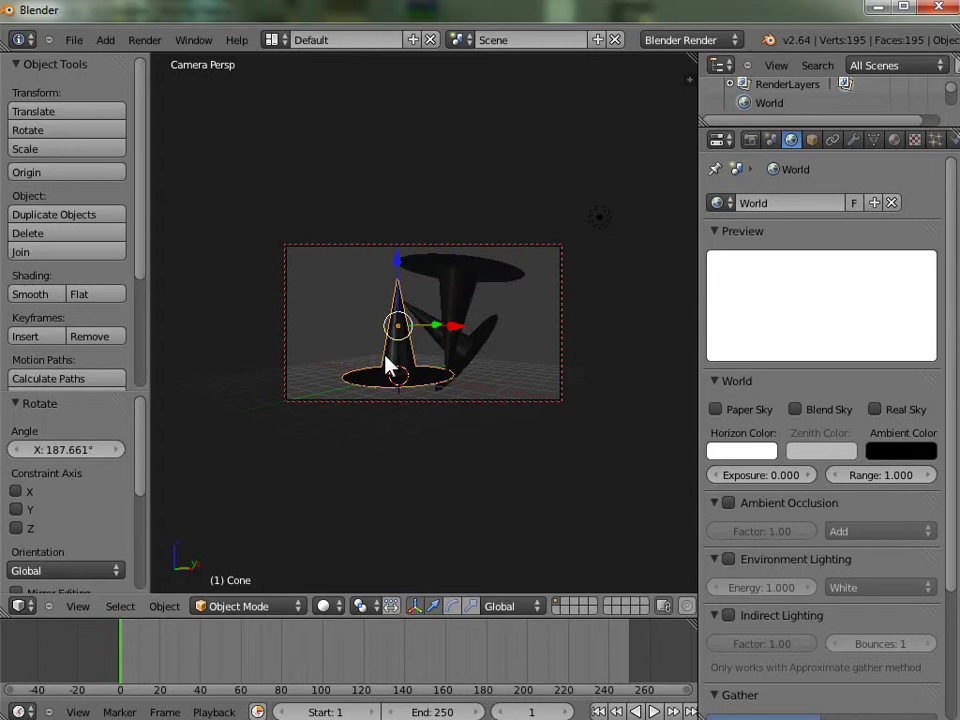
key(r)
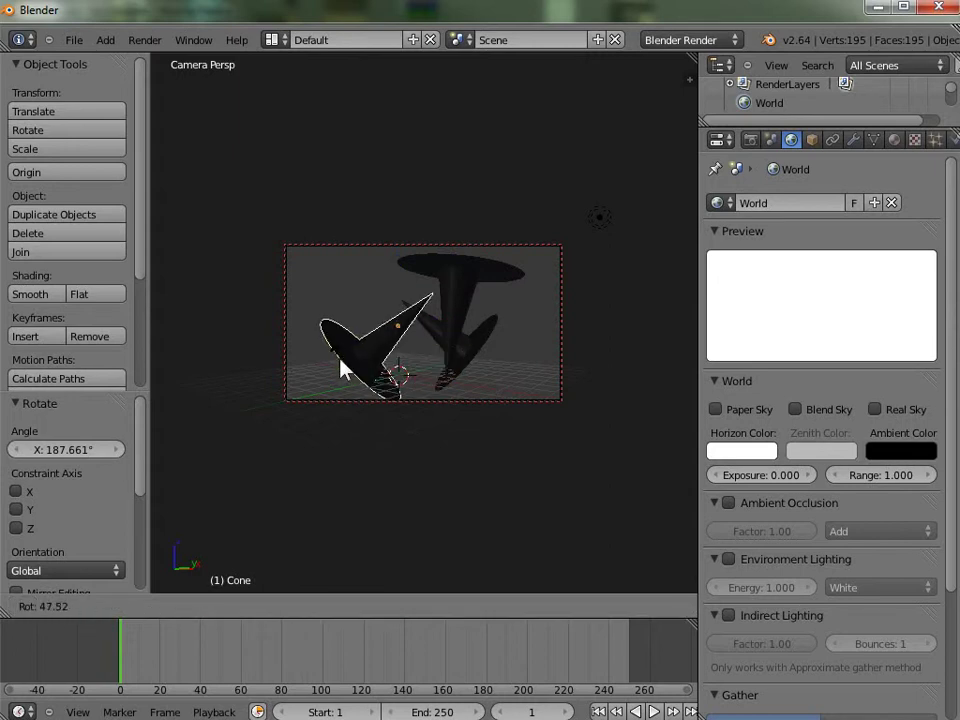
click(347, 349)
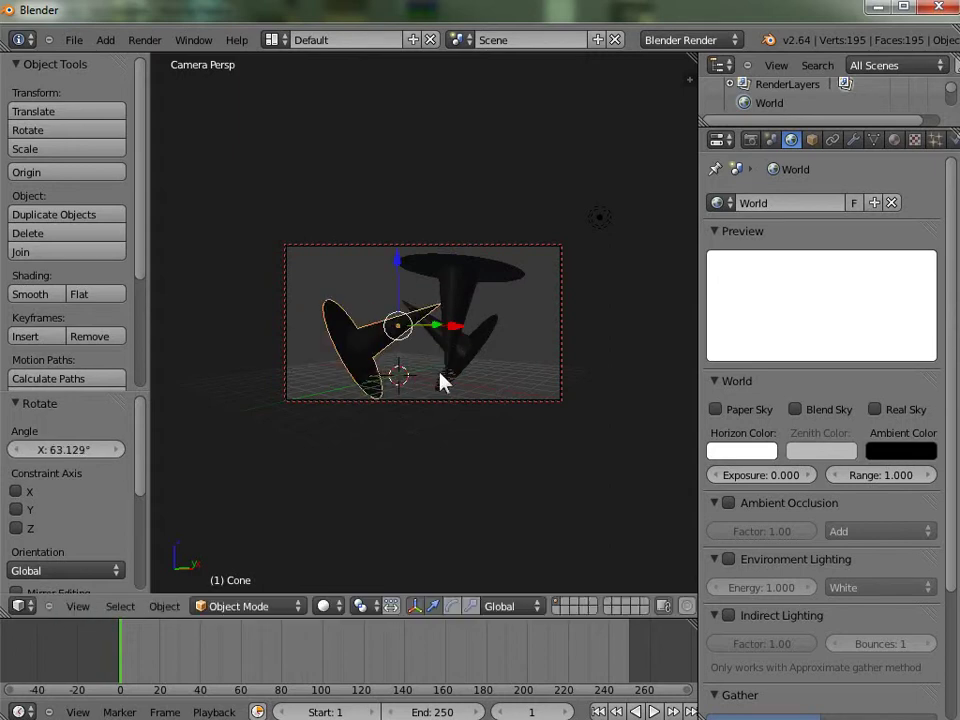
Step: Render a still image of the rotated hats and close the render result
click(144, 40)
click(141, 57)
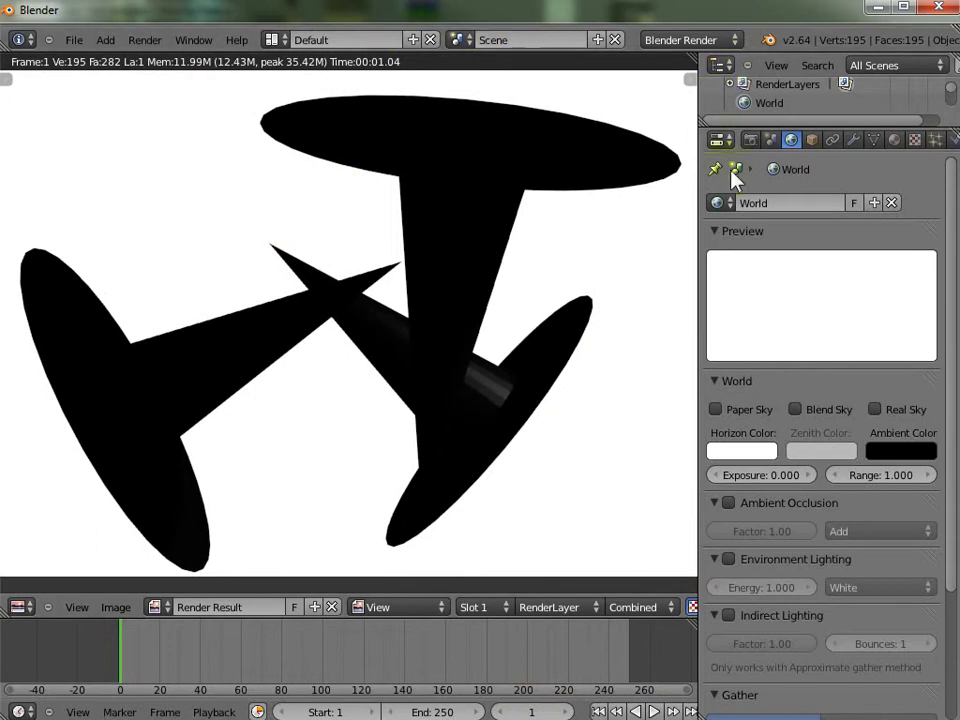
key(Escape)
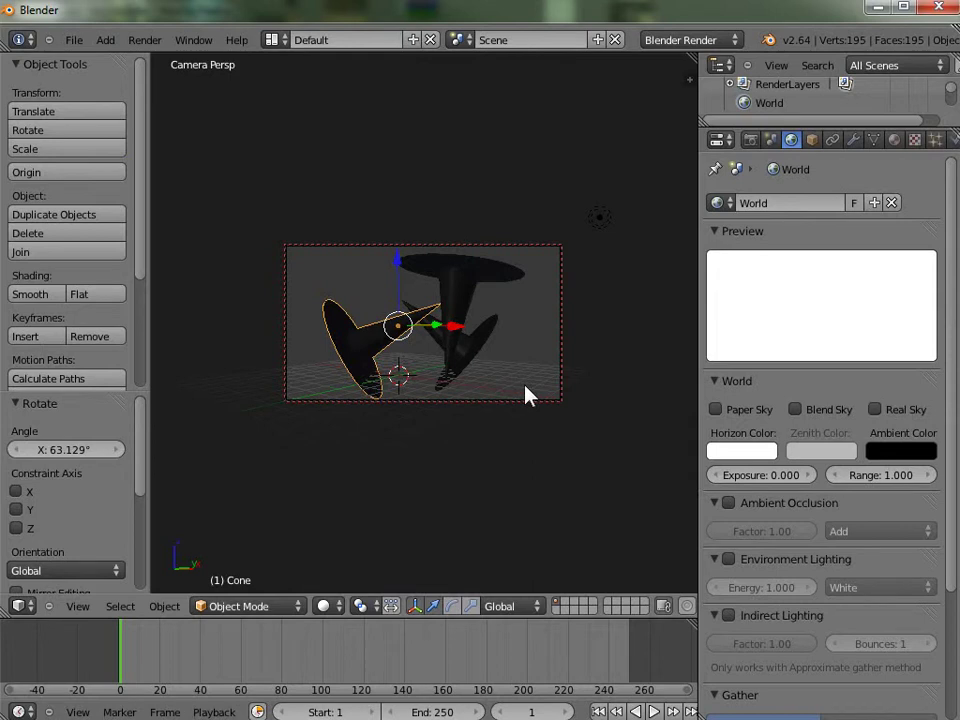
Step: Add a mesh plane at the origin in the front view and scale it up to about 5.99
key(KP_1)
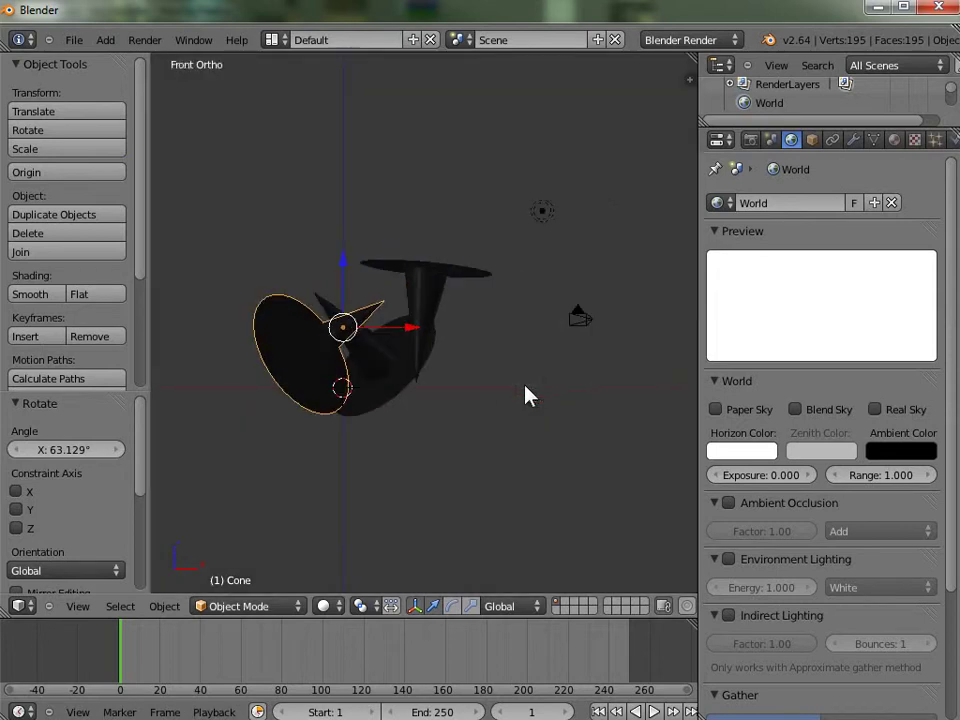
click(105, 40)
mouse_move(115, 59)
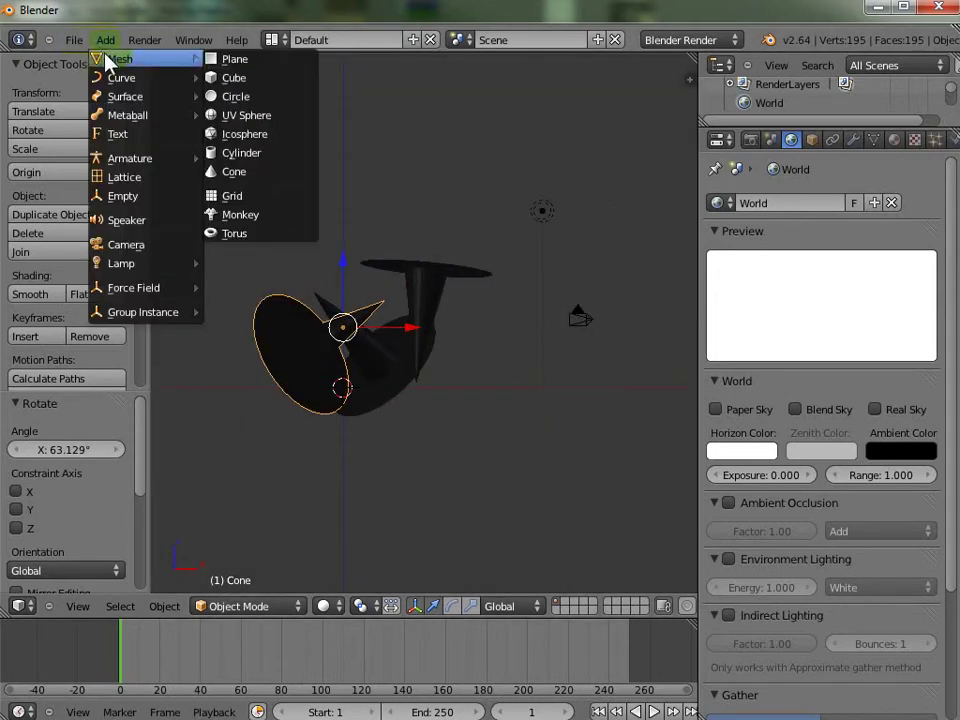
click(237, 60)
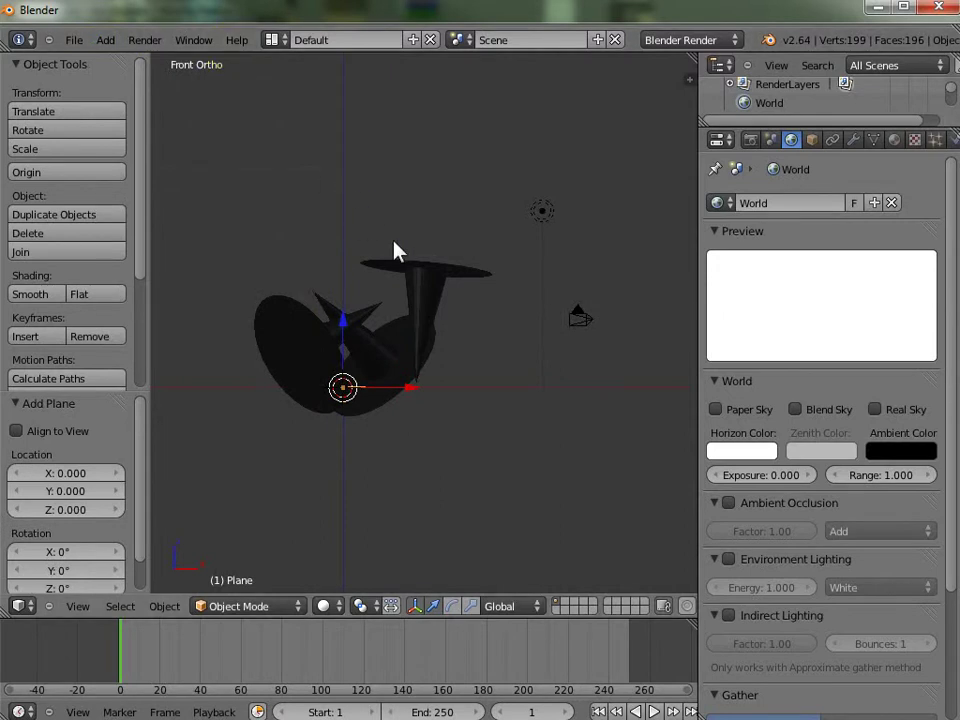
key(s)
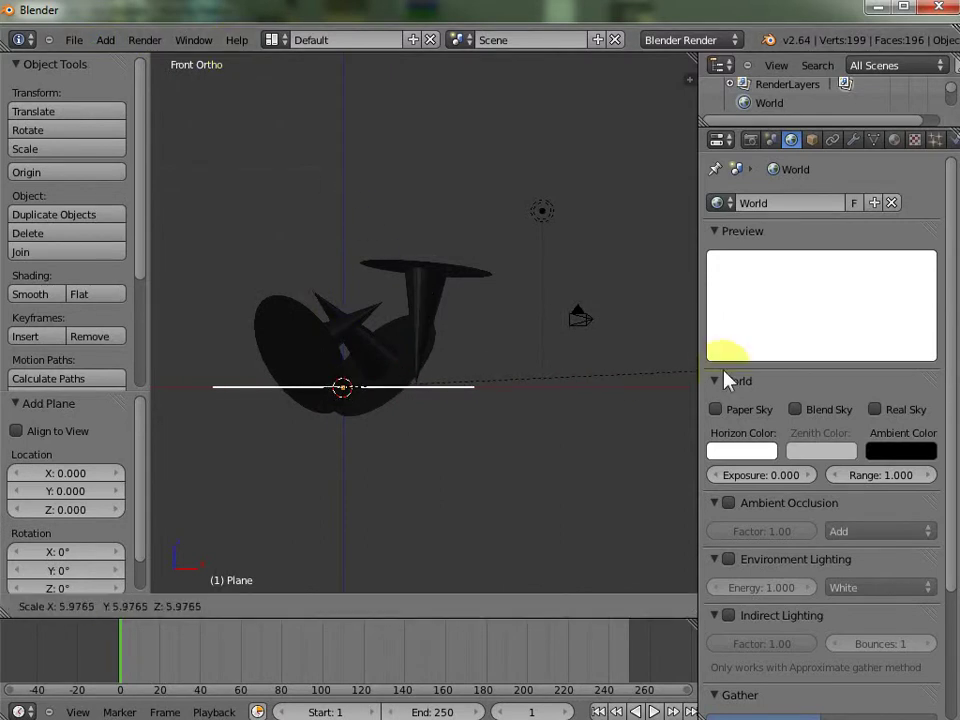
click(728, 379)
Step: Move the plane about 0.43 along X and -1.5 along Z to just beneath the hats, and scale it by about 2.96
key(g)
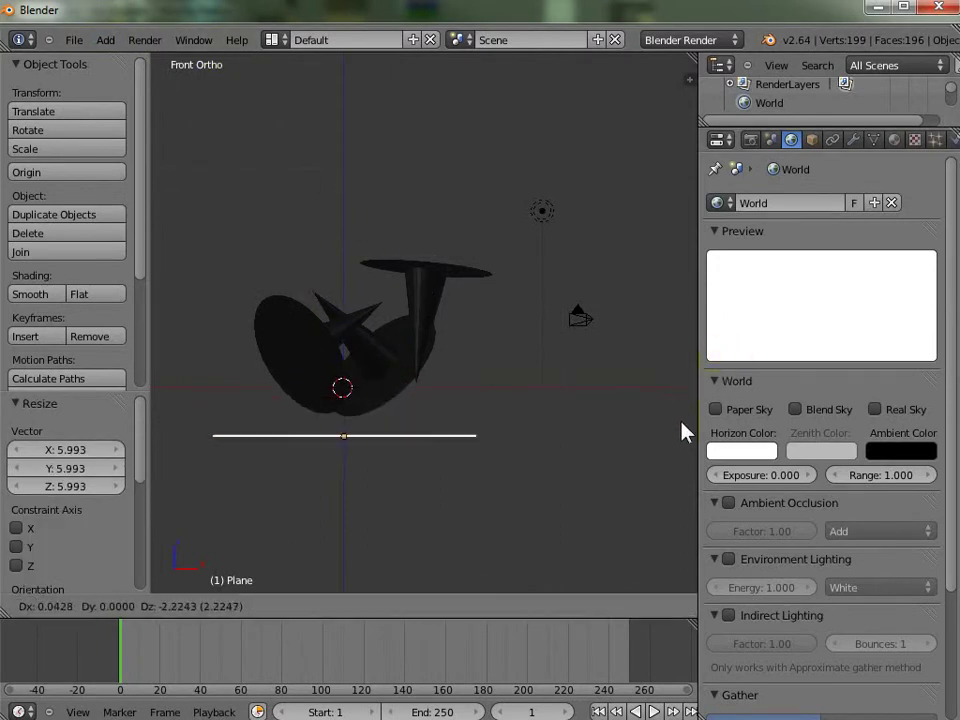
click(690, 419)
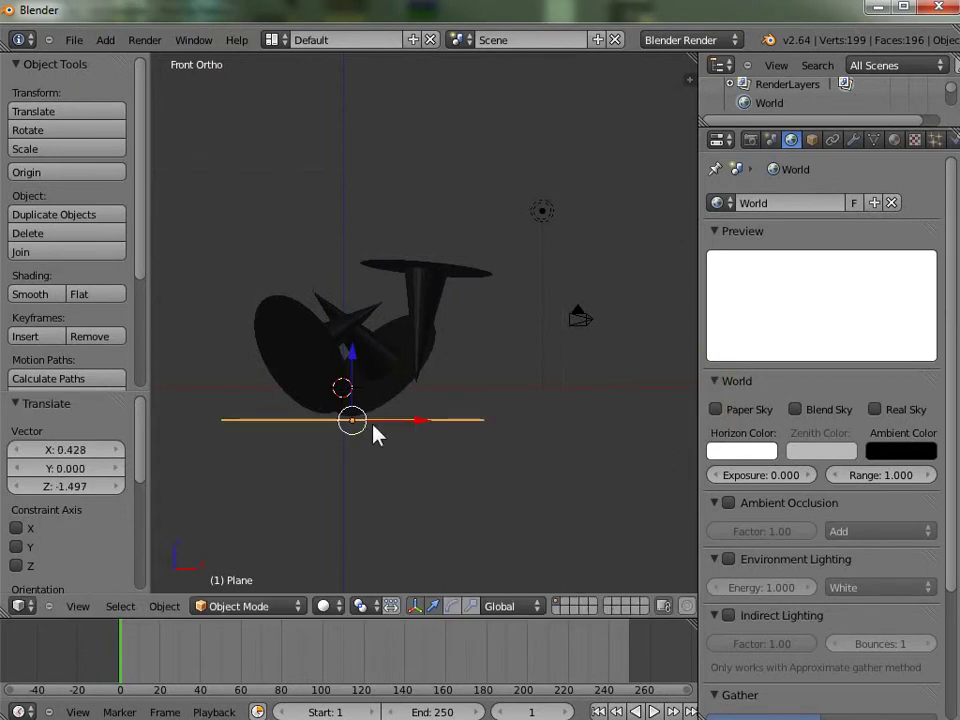
key(s)
click(414, 431)
middle_drag(448, 418, 645, 303)
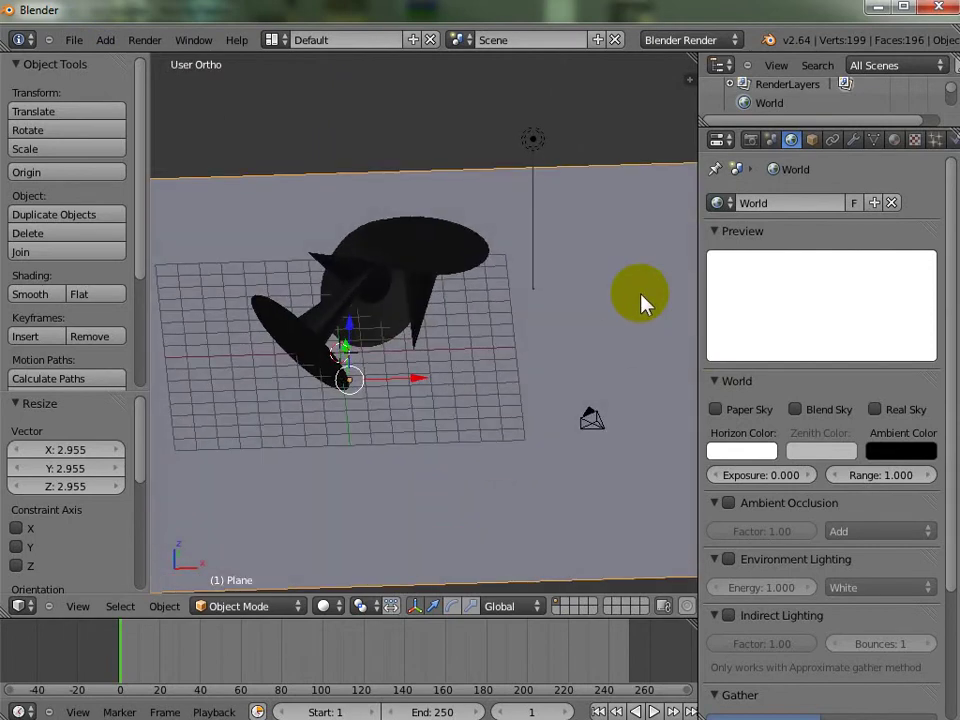
Step: Give the plane a new material, then render a still image of the scene and close the render result
click(896, 140)
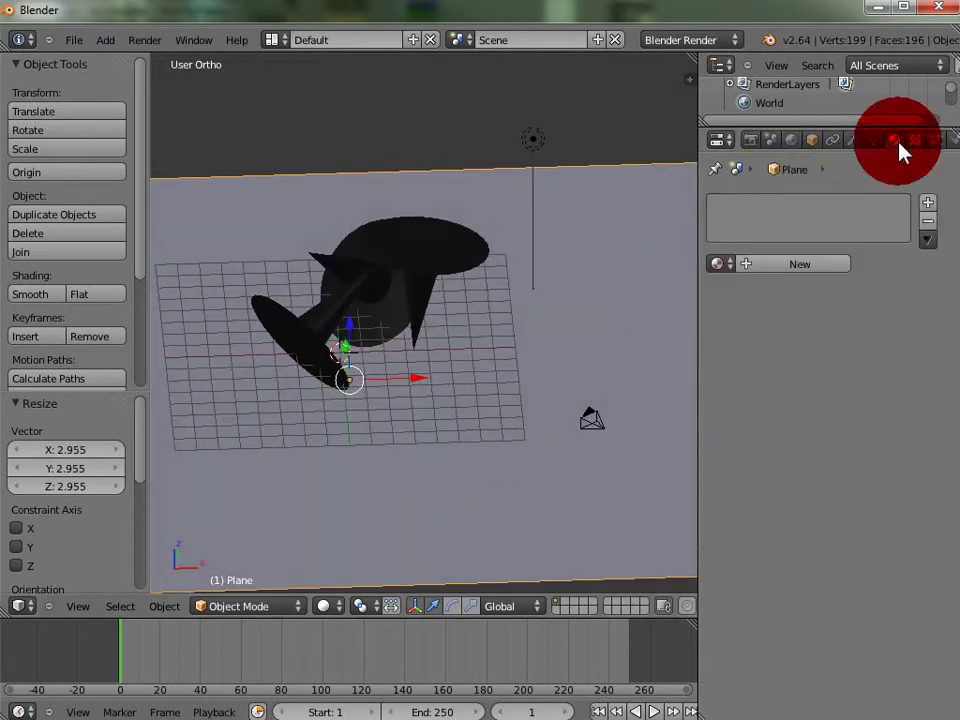
click(795, 263)
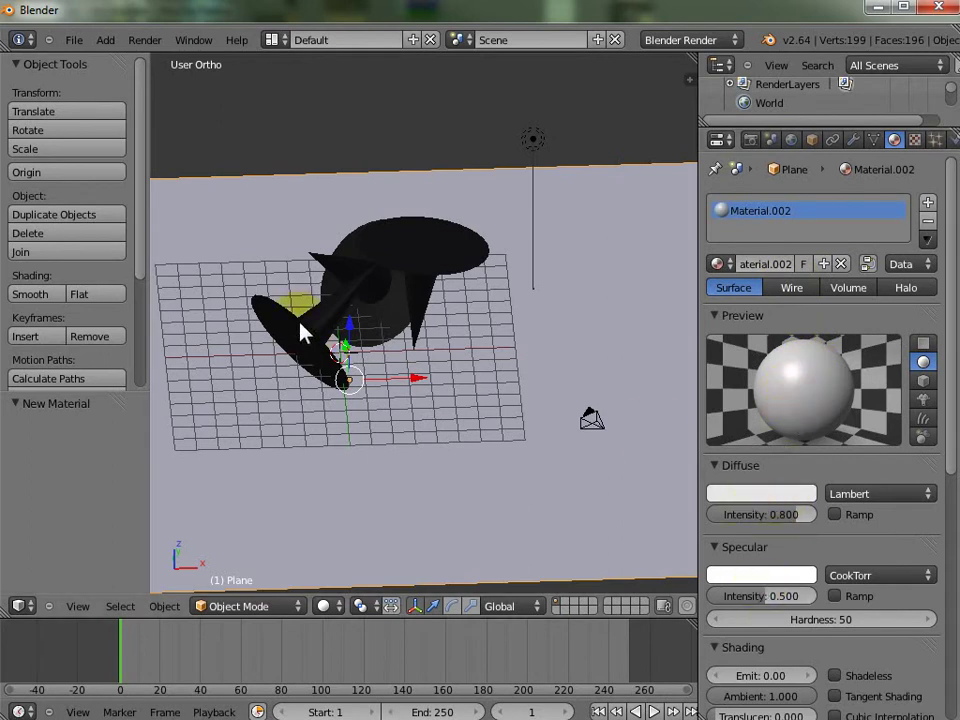
click(145, 40)
click(156, 60)
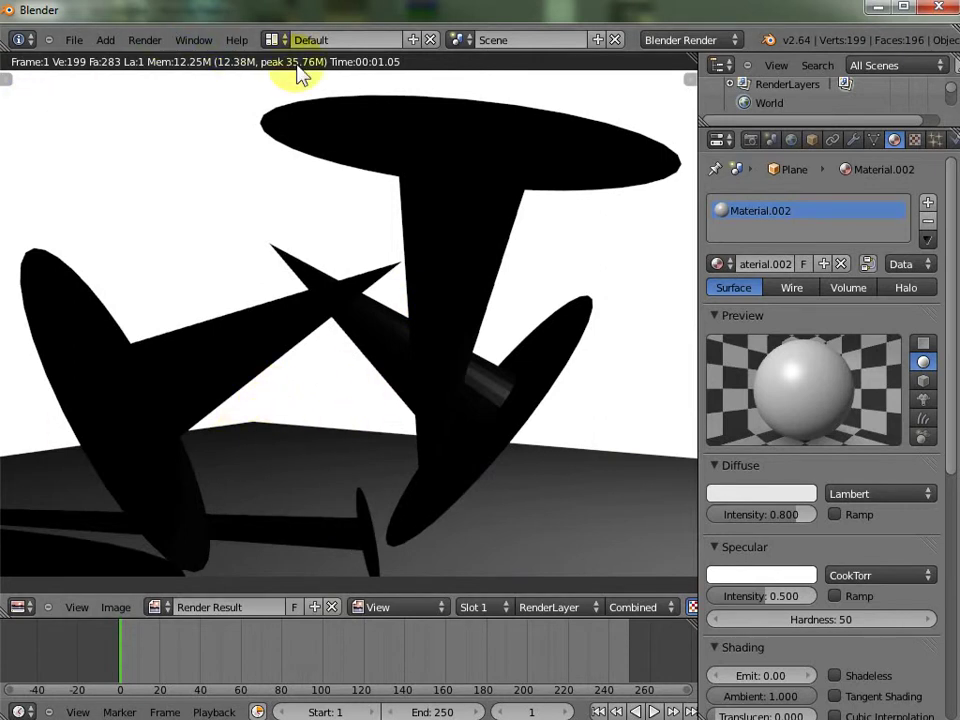
key(Escape)
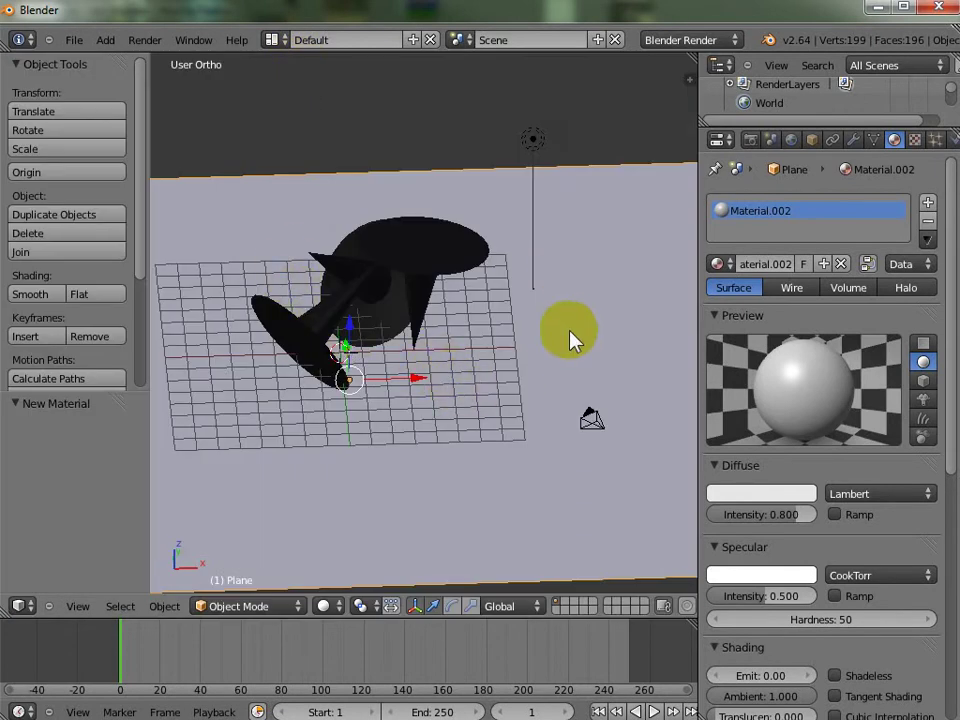
Step: Scale the ground plane up by about 3.4, then render another still image and close the render result
key(s)
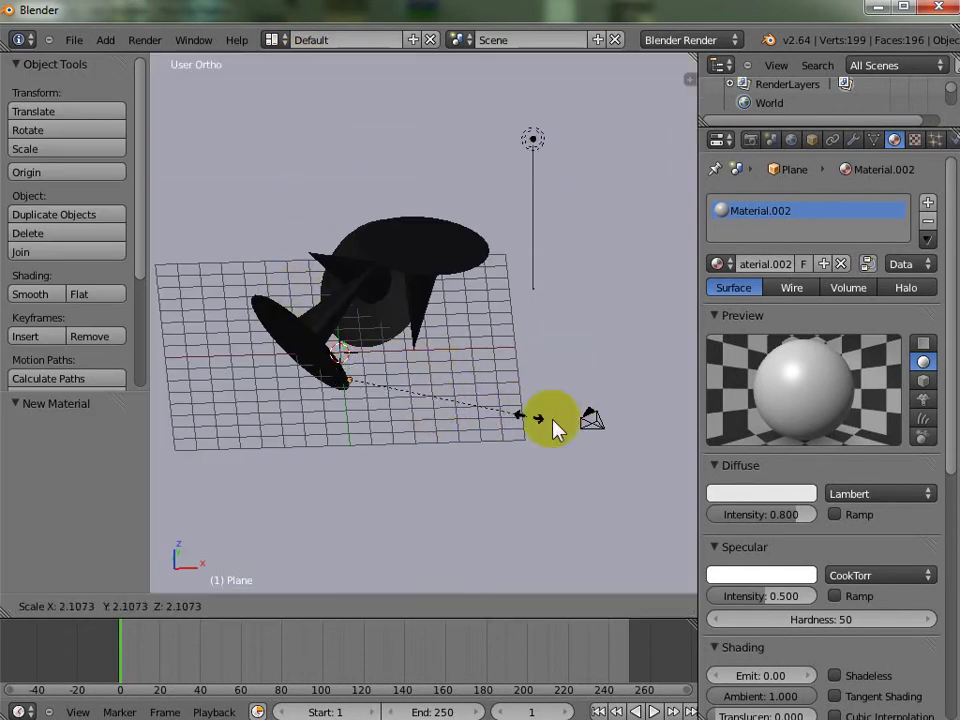
click(643, 441)
click(150, 42)
click(156, 59)
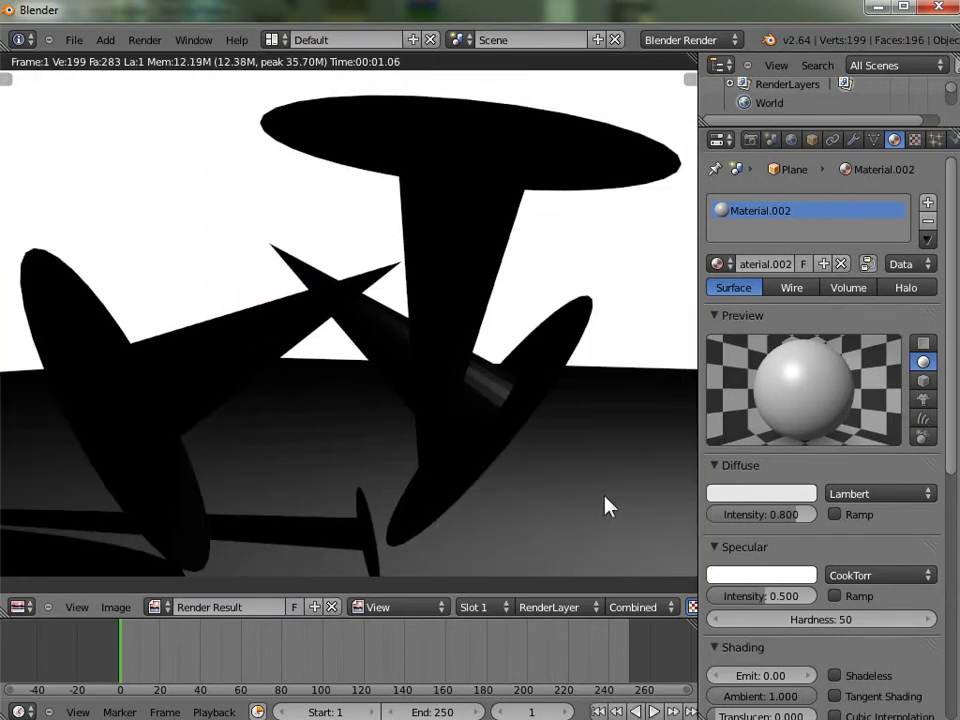
key(Escape)
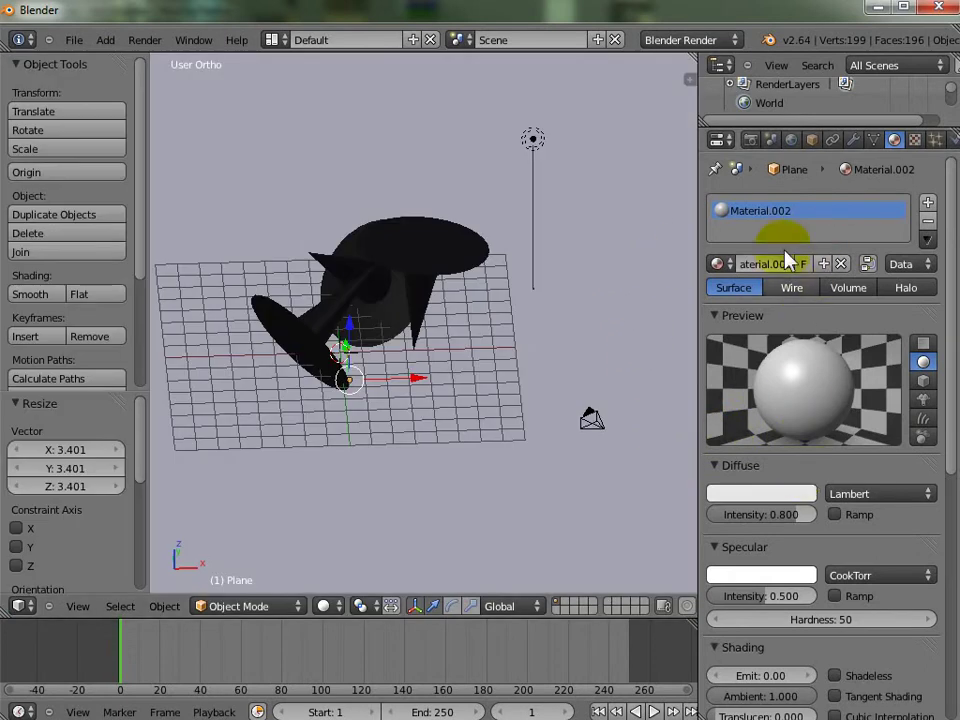
Step: Set the plane material's diffuse colour to pure white (RGB 1.000) and its diffuse intensity to 1.000
right_click(758, 505)
click(790, 495)
click(810, 340)
click(798, 492)
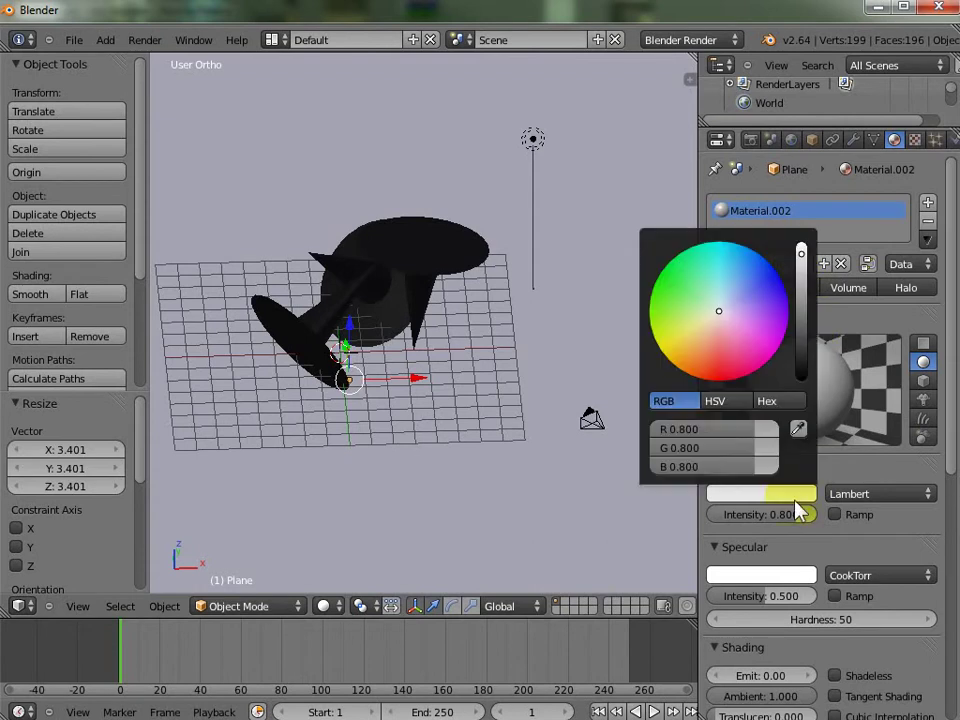
drag(803, 262, 804, 240)
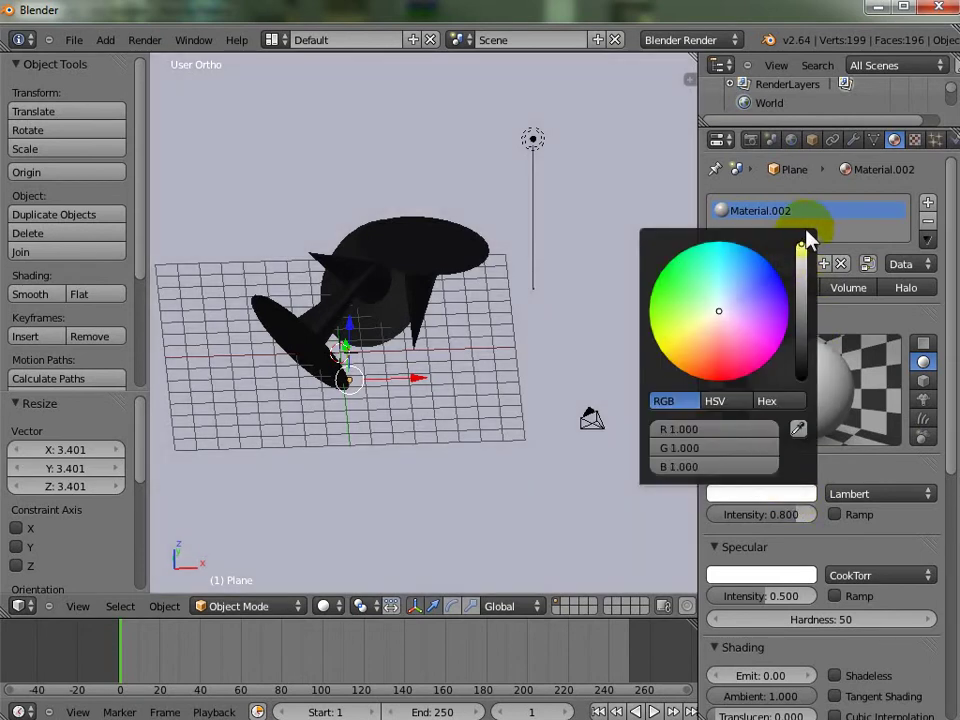
drag(790, 527, 836, 514)
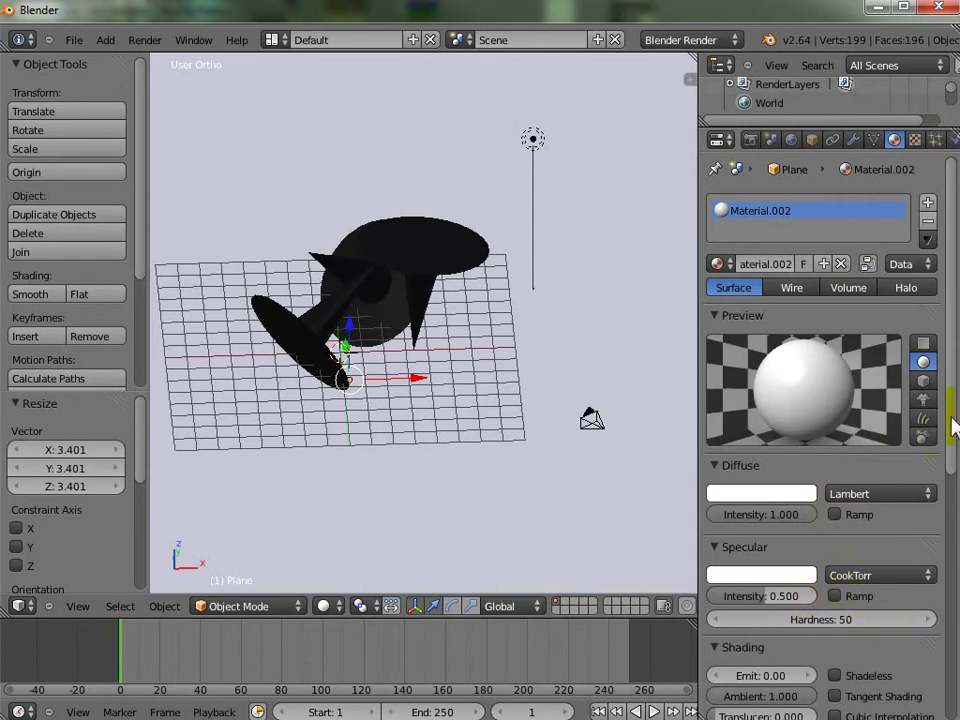
Step: Check the plane material's shading settings and render a still image of the hats on the white ground plane
scroll(954, 430, down, 5)
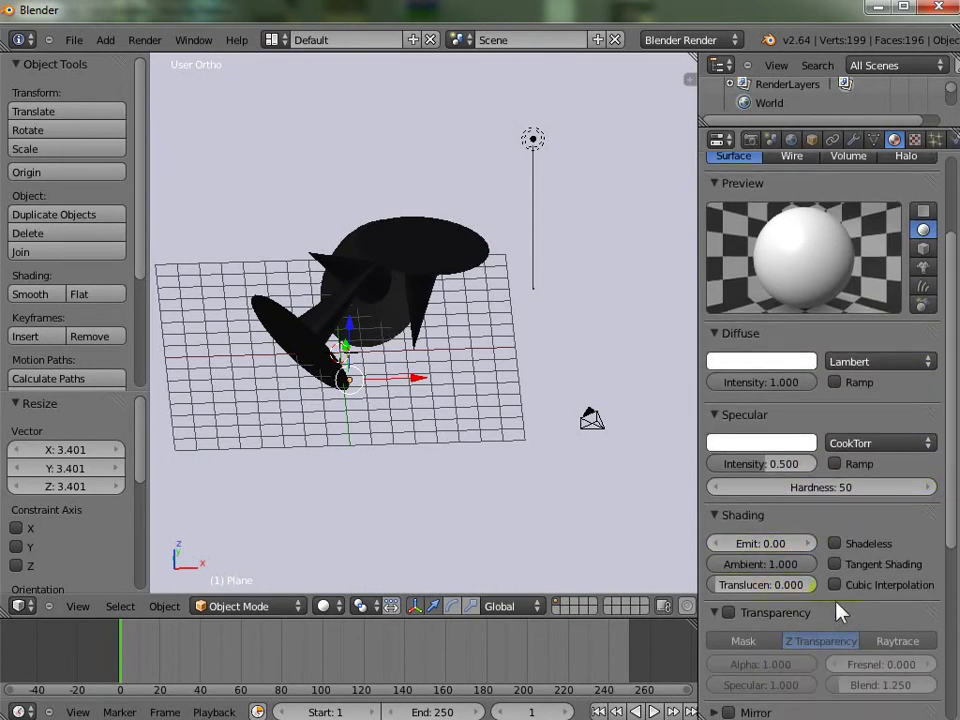
click(740, 582)
click(555, 333)
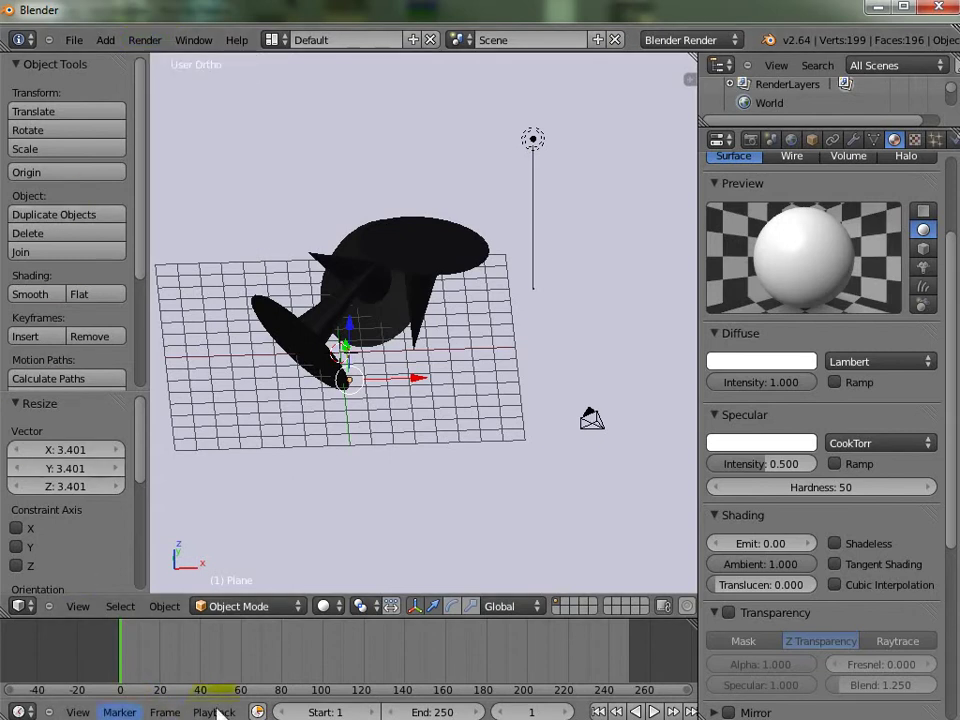
click(144, 41)
click(167, 63)
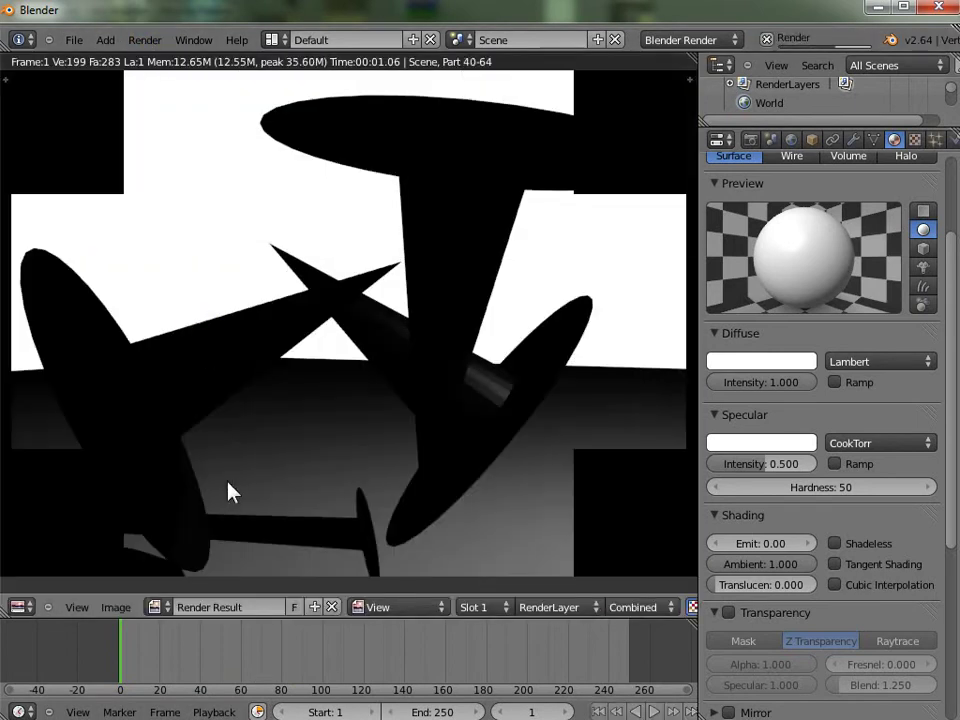